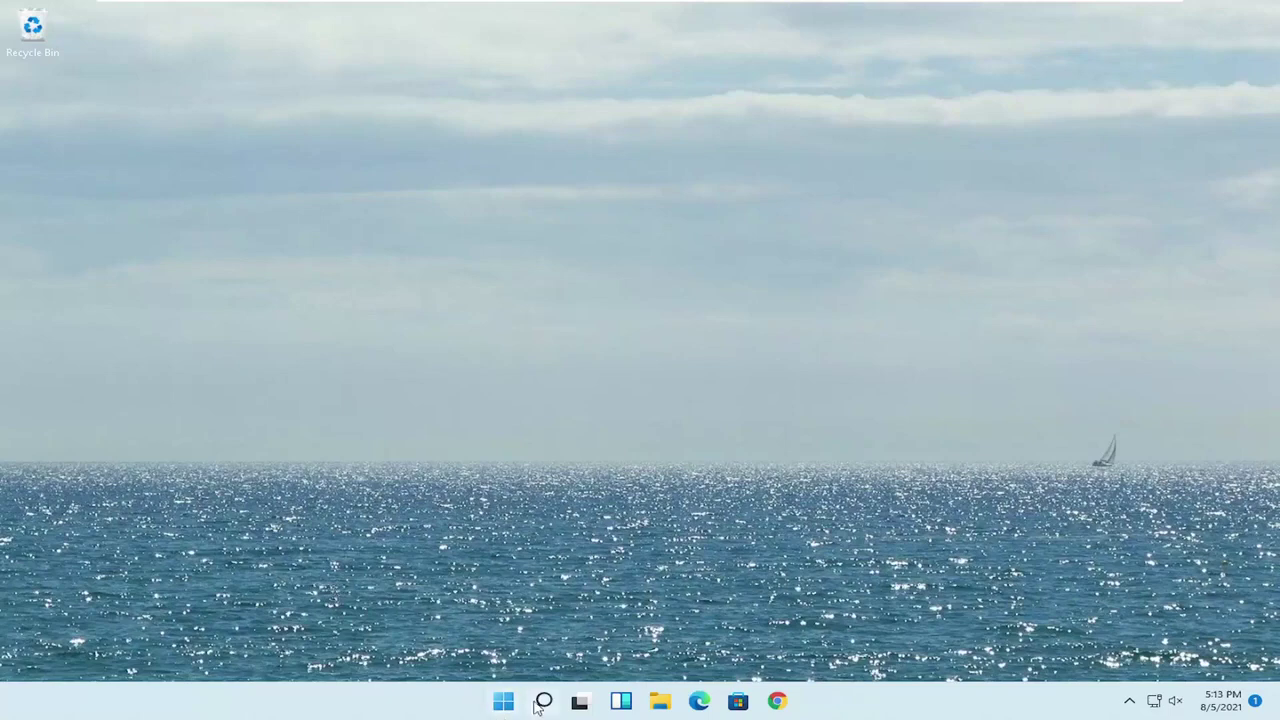
Open System Properties via an 'advanced system' search and go to its Hardware settings
click(543, 701)
text(advanc)
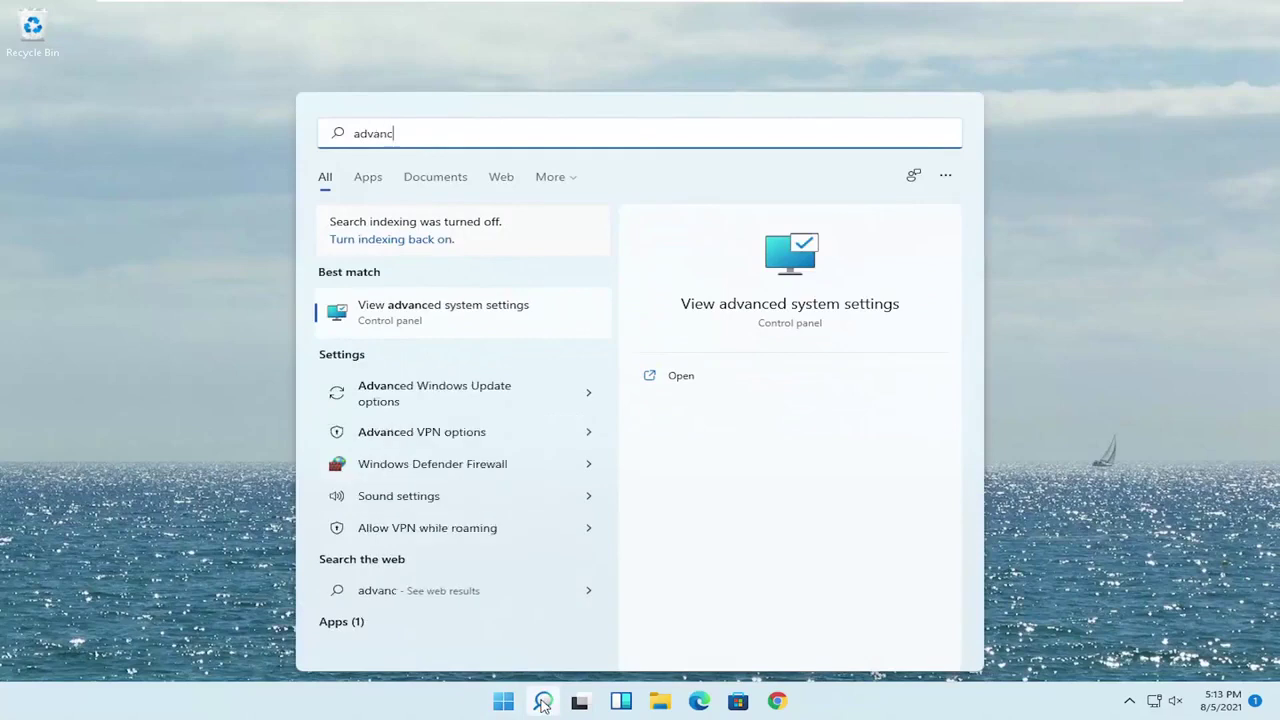
text(ed system)
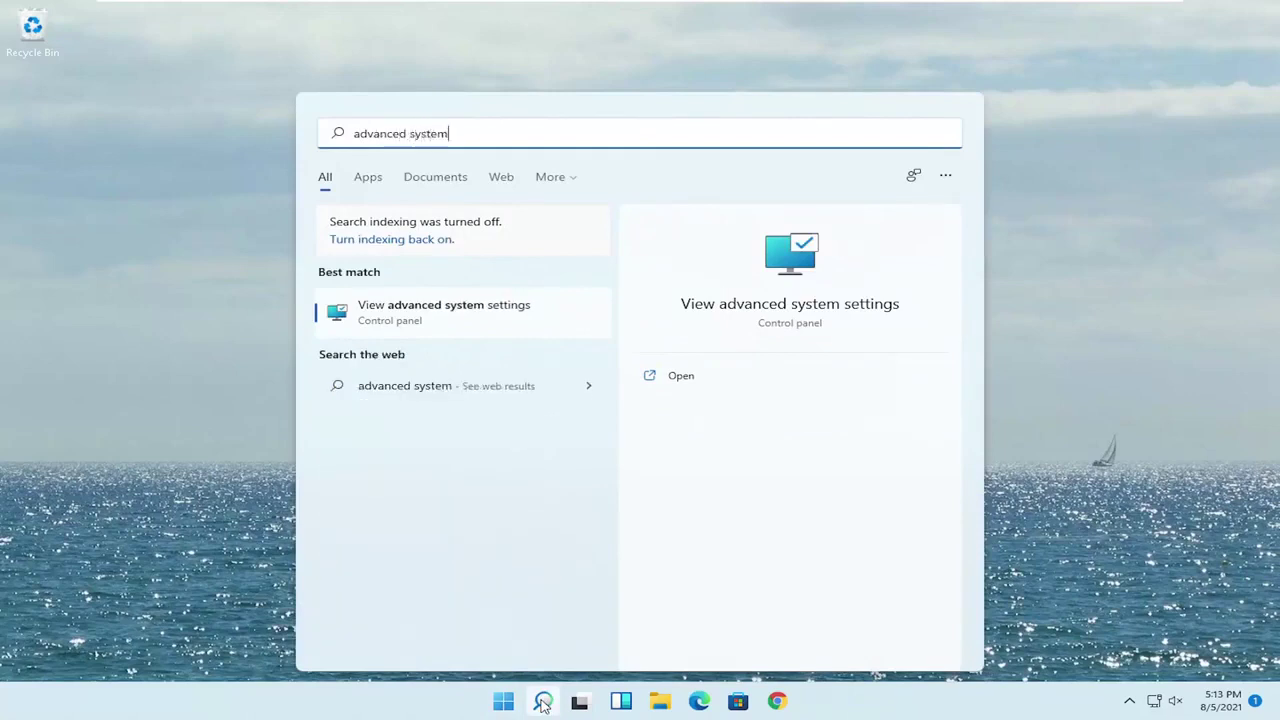
click(437, 312)
drag(248, 48, 634, 150)
click(555, 181)
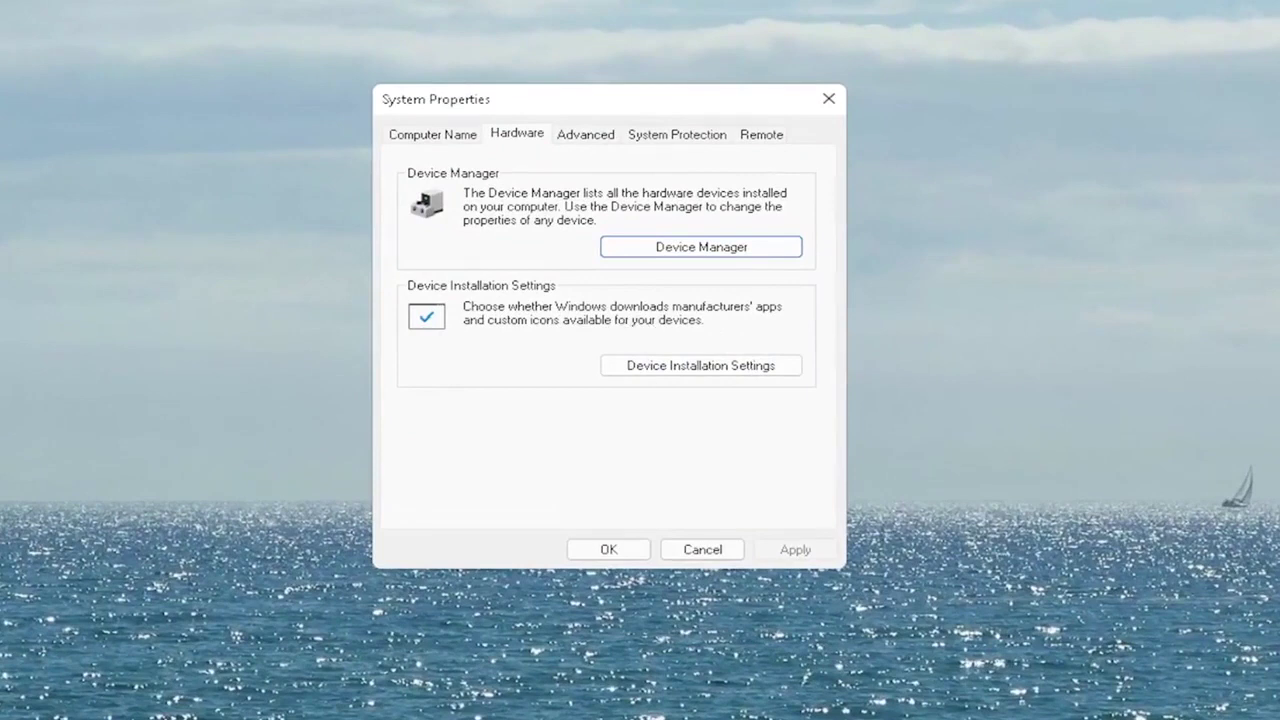
Review the device installation settings, cancel without saving, and close System Properties
click(697, 365)
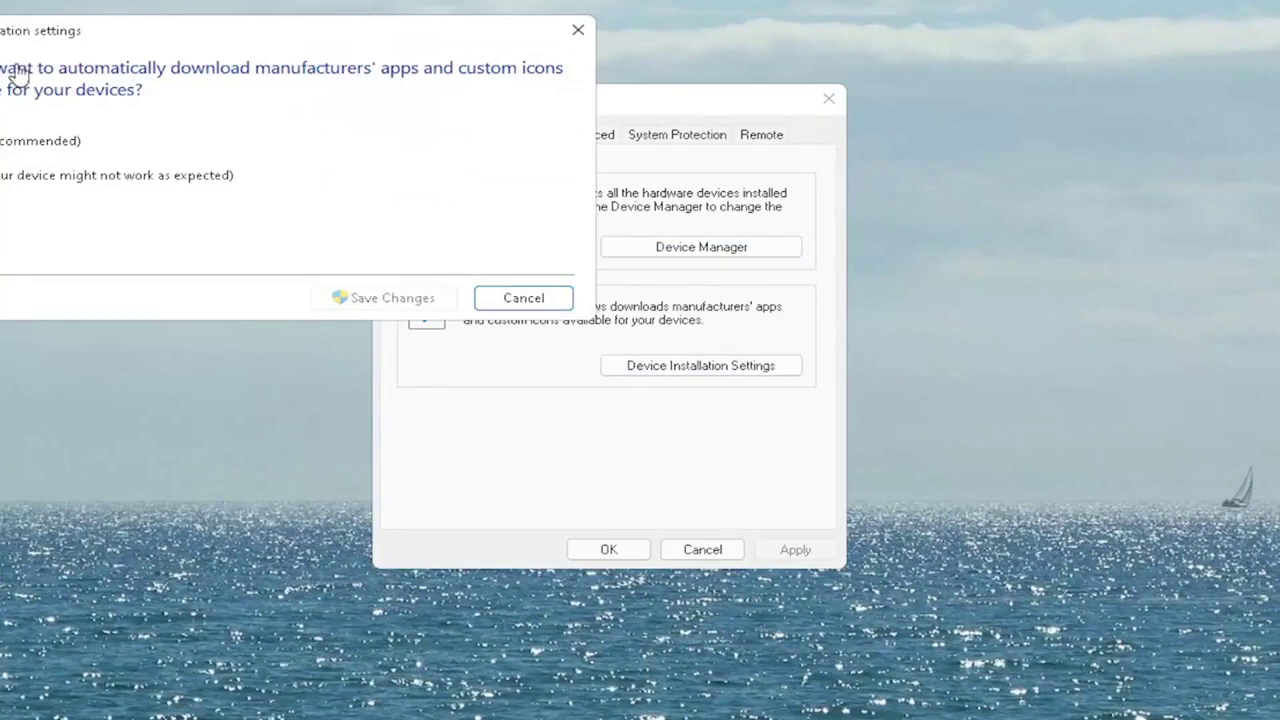
drag(90, 42, 376, 117)
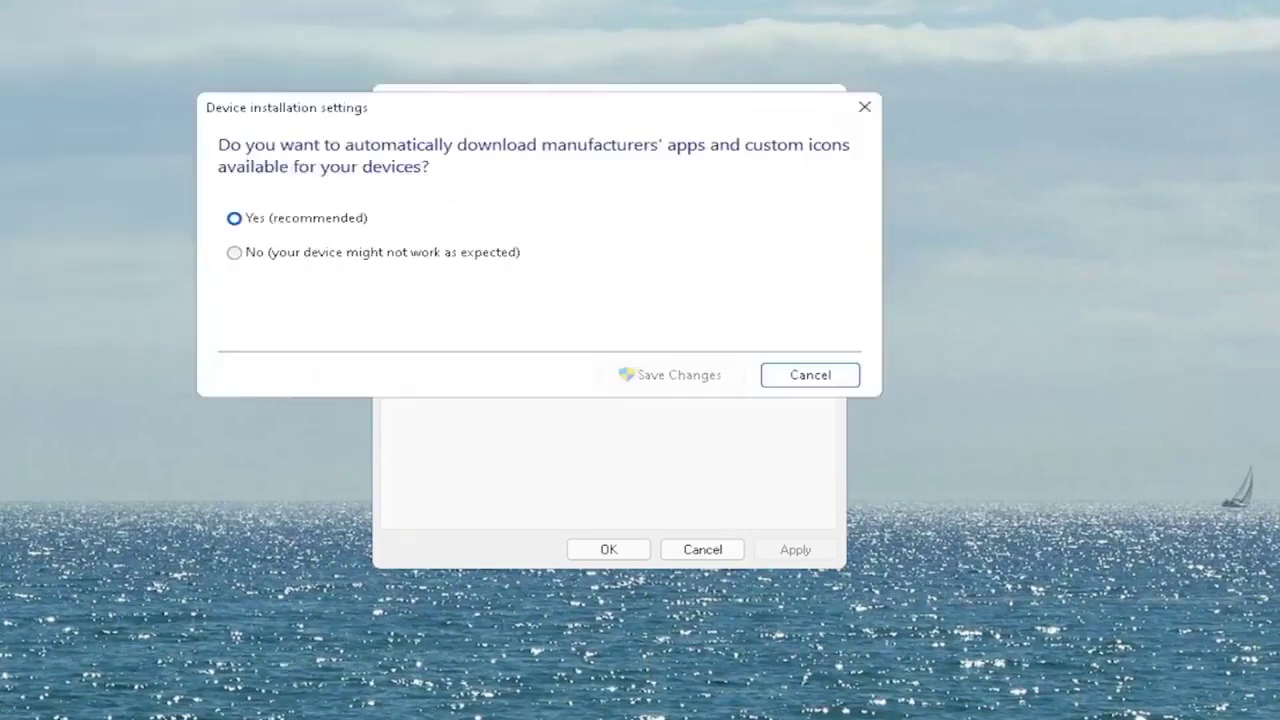
click(290, 221)
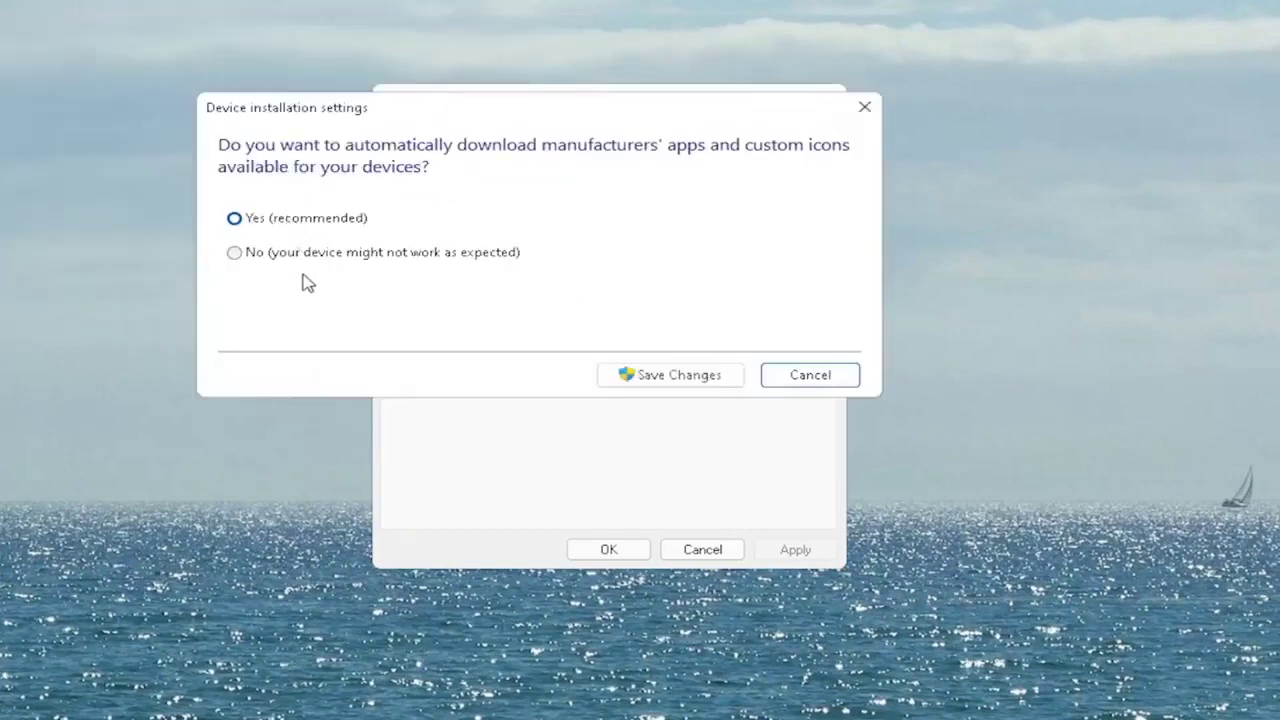
click(789, 373)
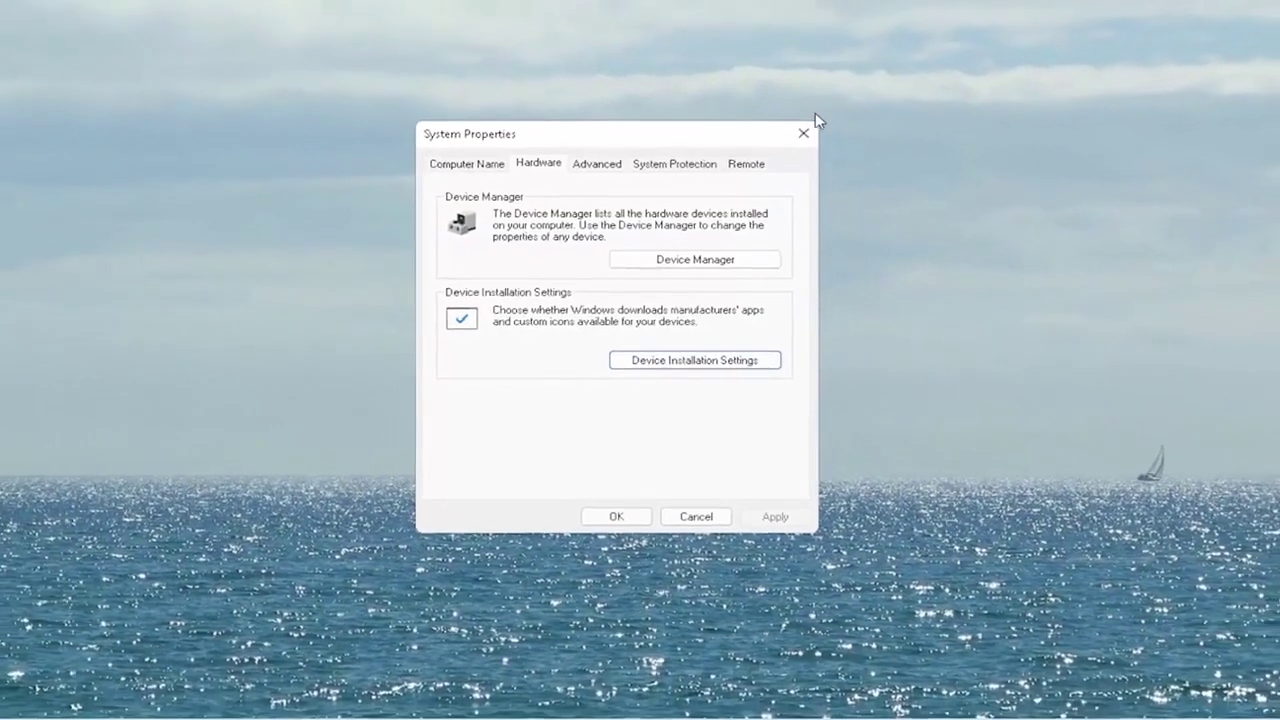
click(828, 98)
Open Device Manager from search and expand Sound, video and game controllers to select High Definition Audio Device
click(543, 703)
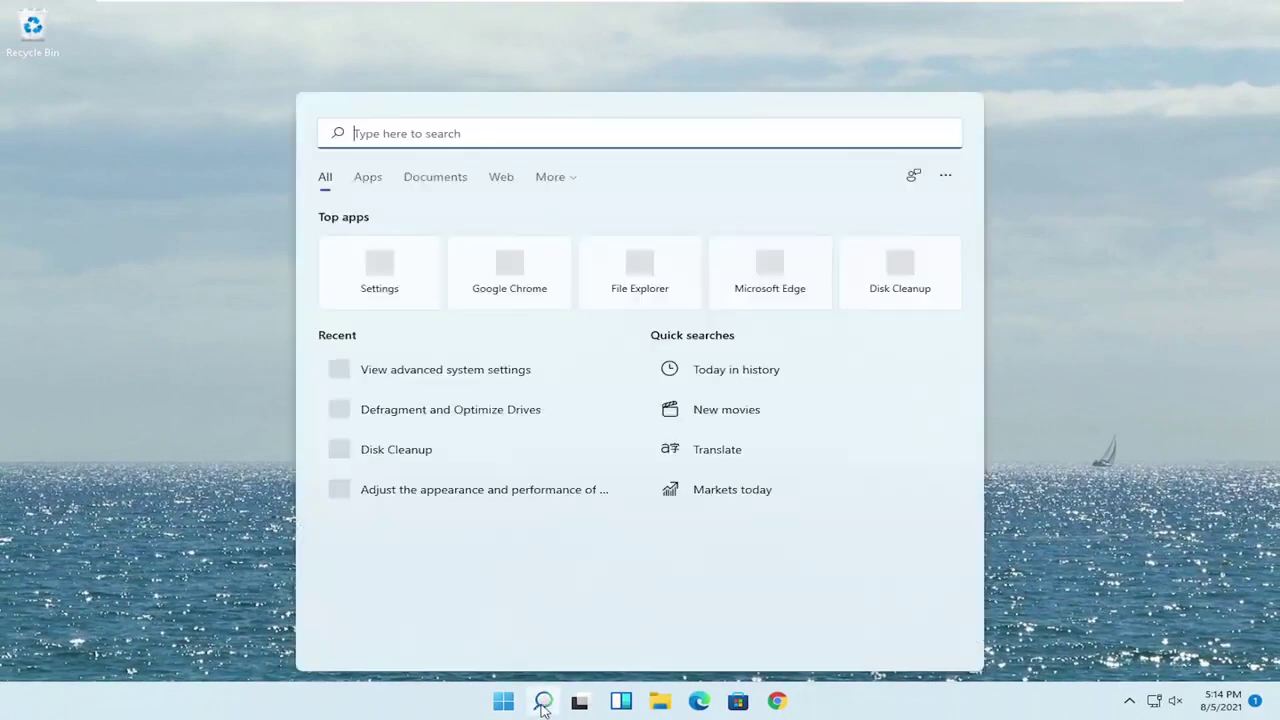
text(device manager)
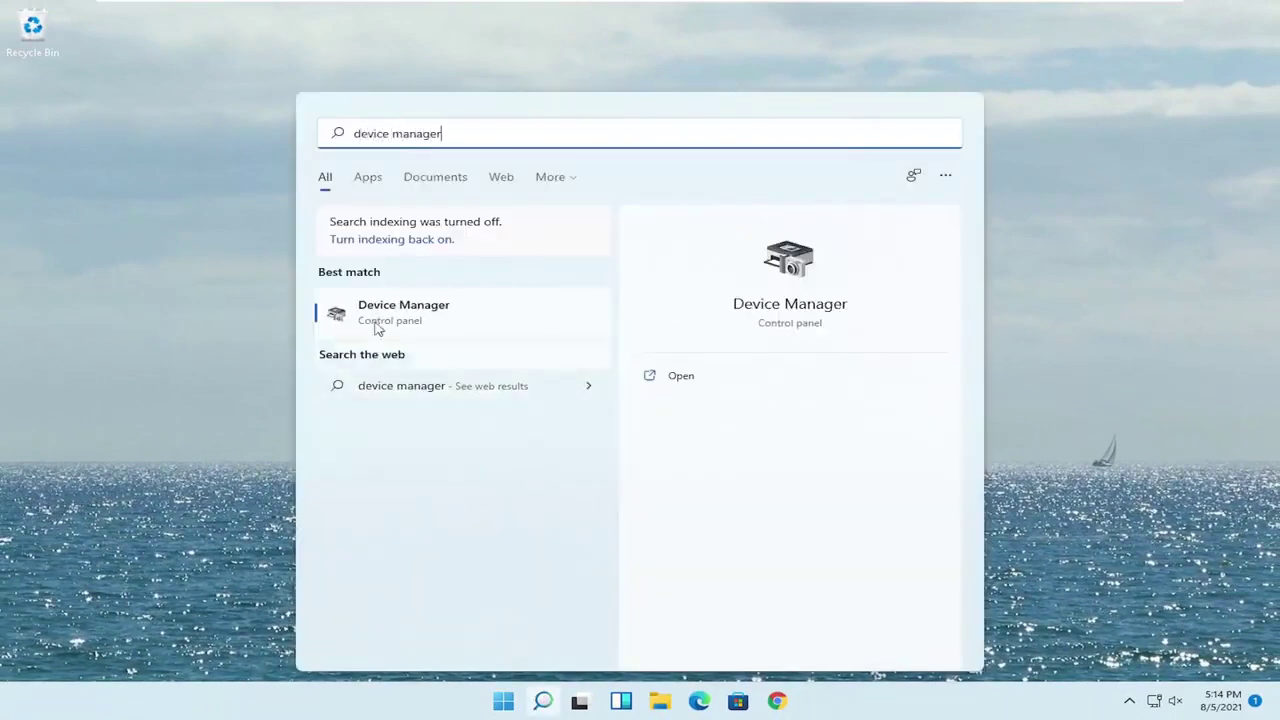
click(432, 317)
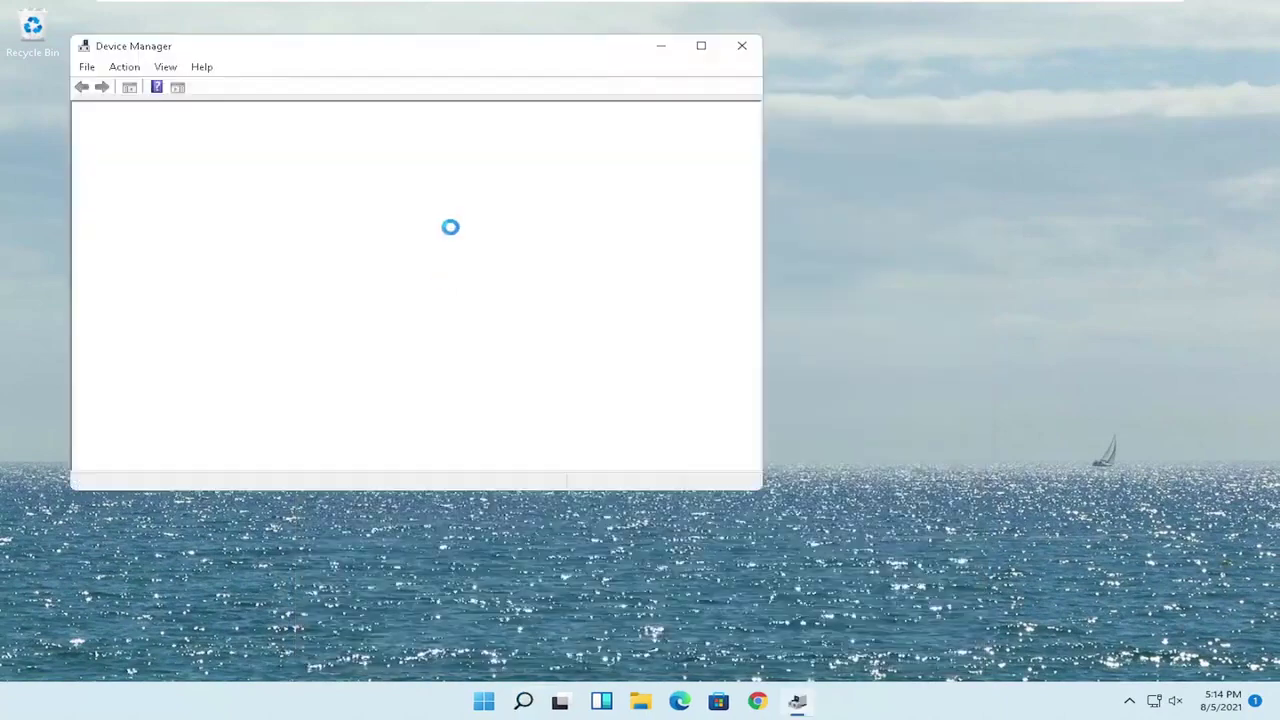
drag(424, 56, 606, 94)
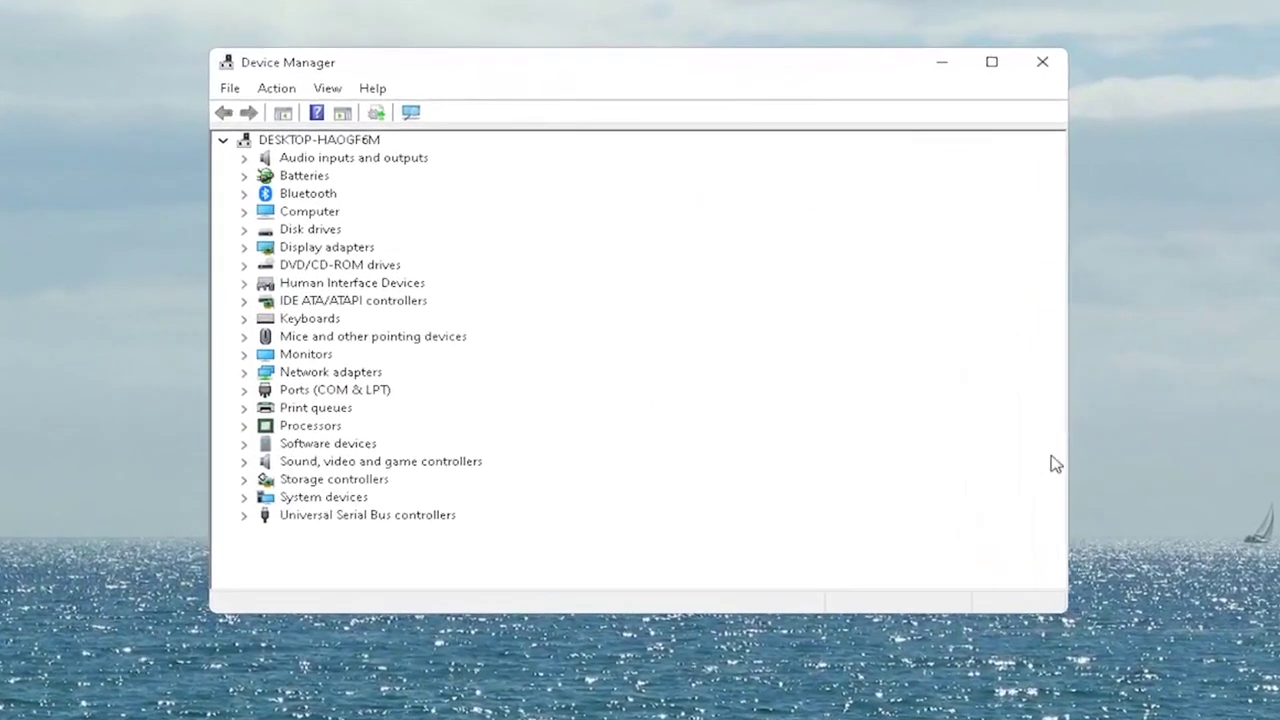
click(334, 458)
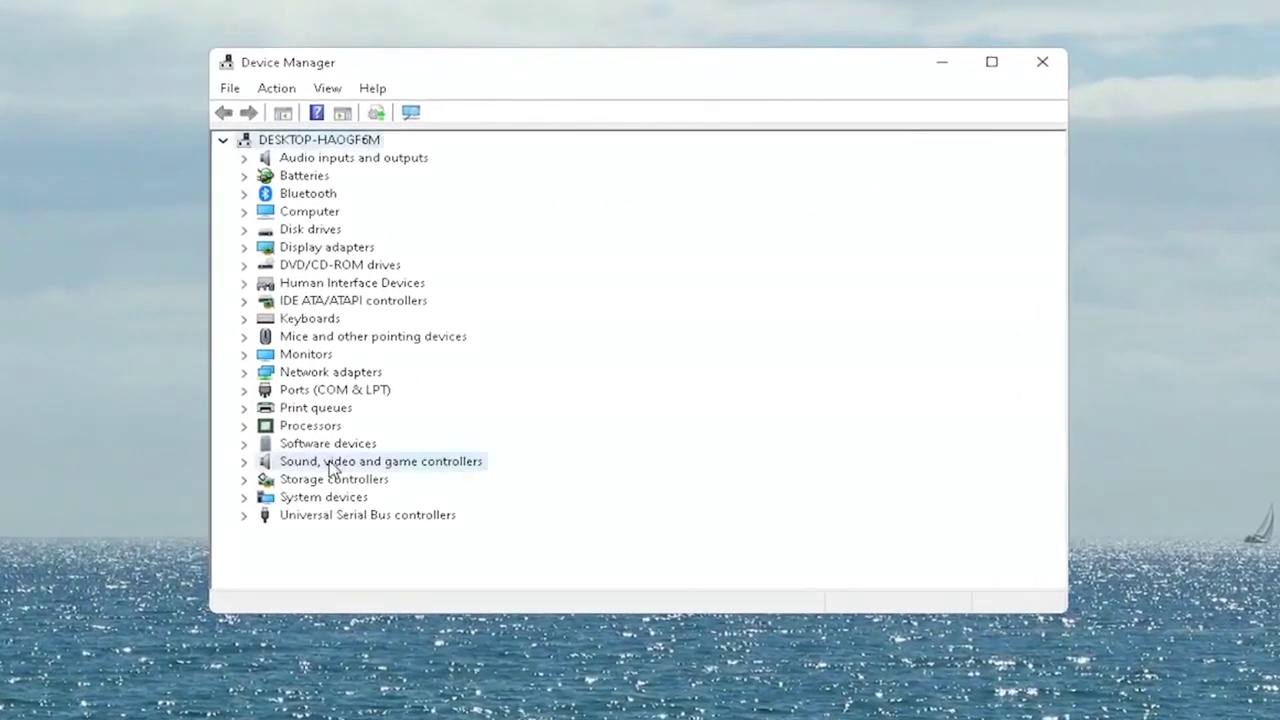
double_click(391, 466)
click(362, 481)
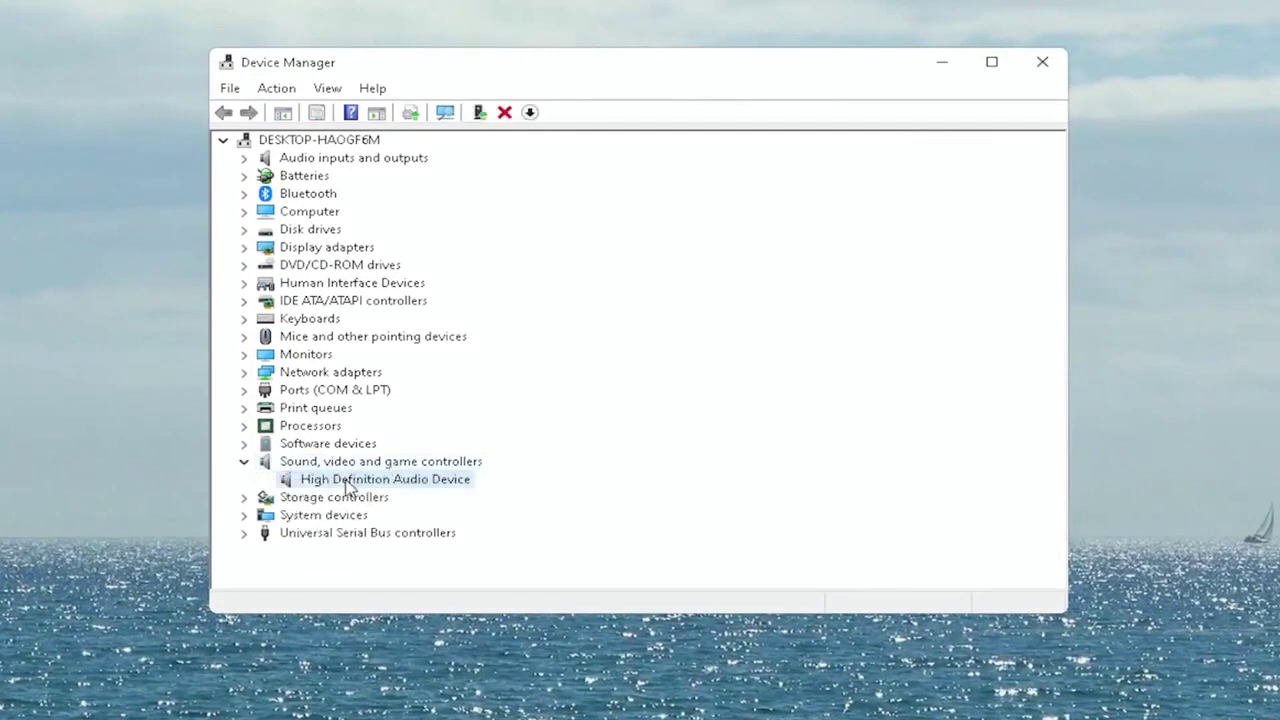
Update the High Definition Audio Device driver by picking it from the computer's own drivers, confirming the warning
right_click(389, 484)
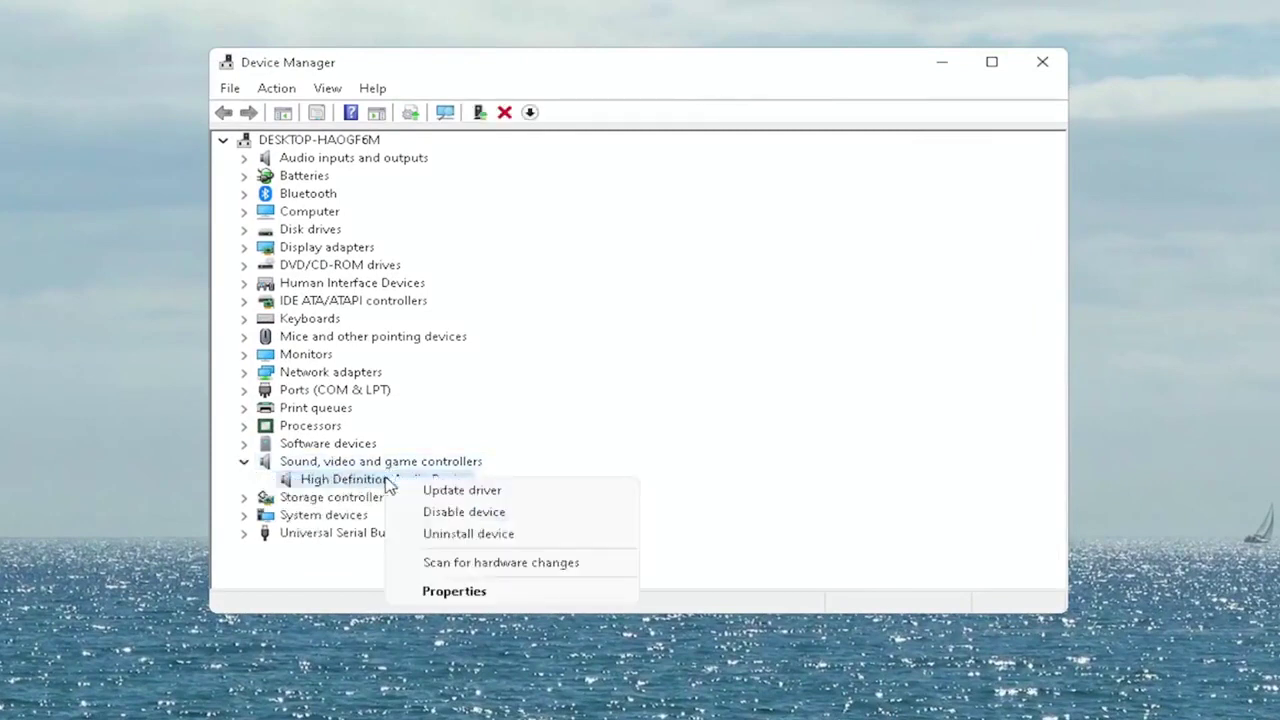
click(440, 594)
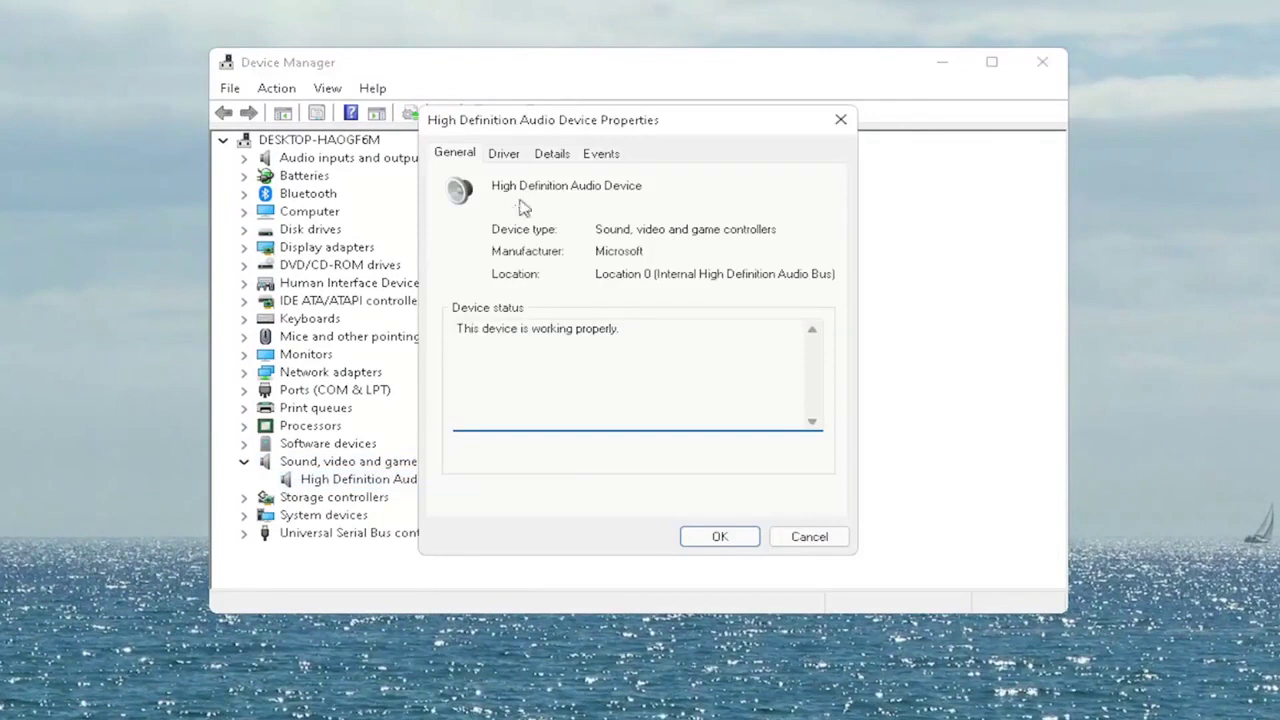
click(505, 155)
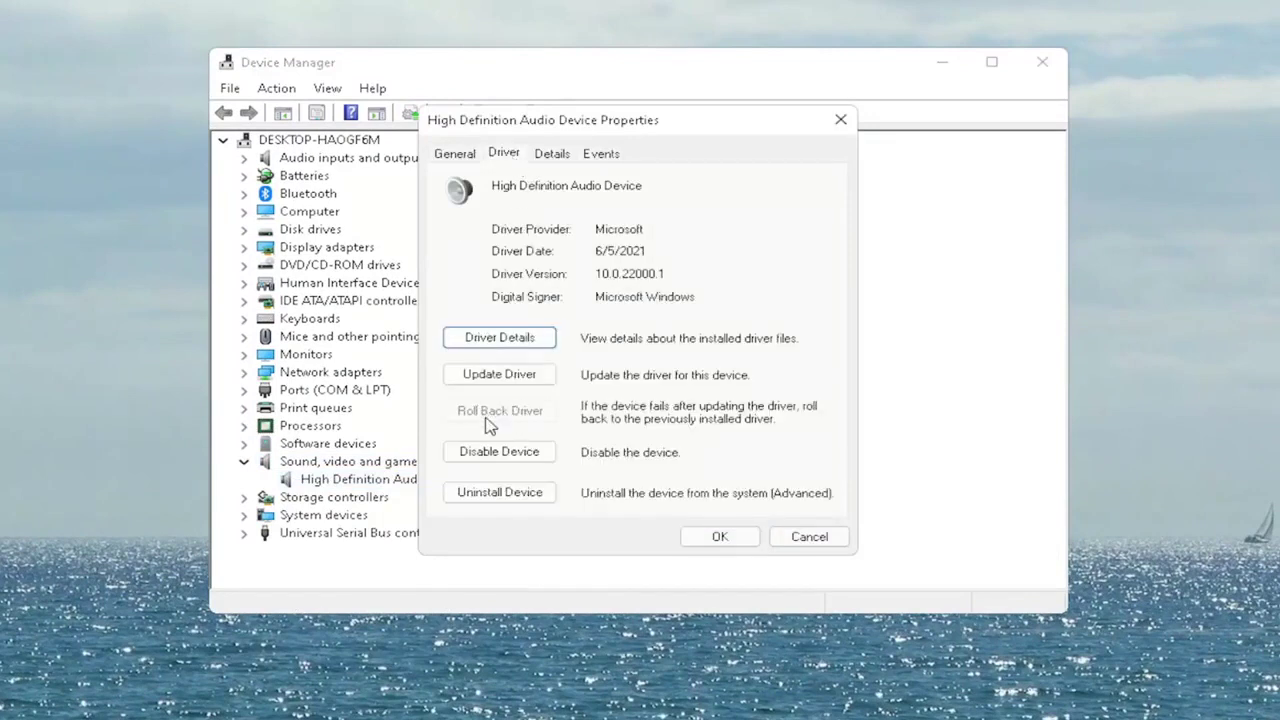
click(517, 376)
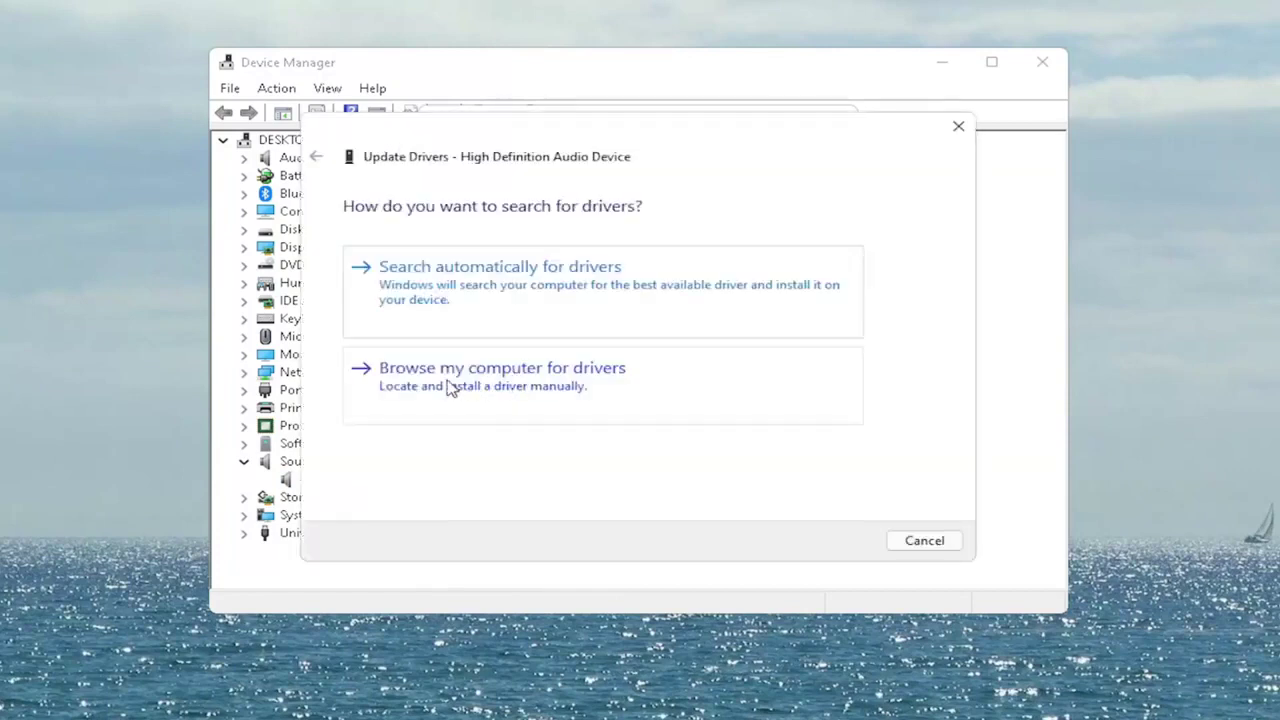
click(586, 375)
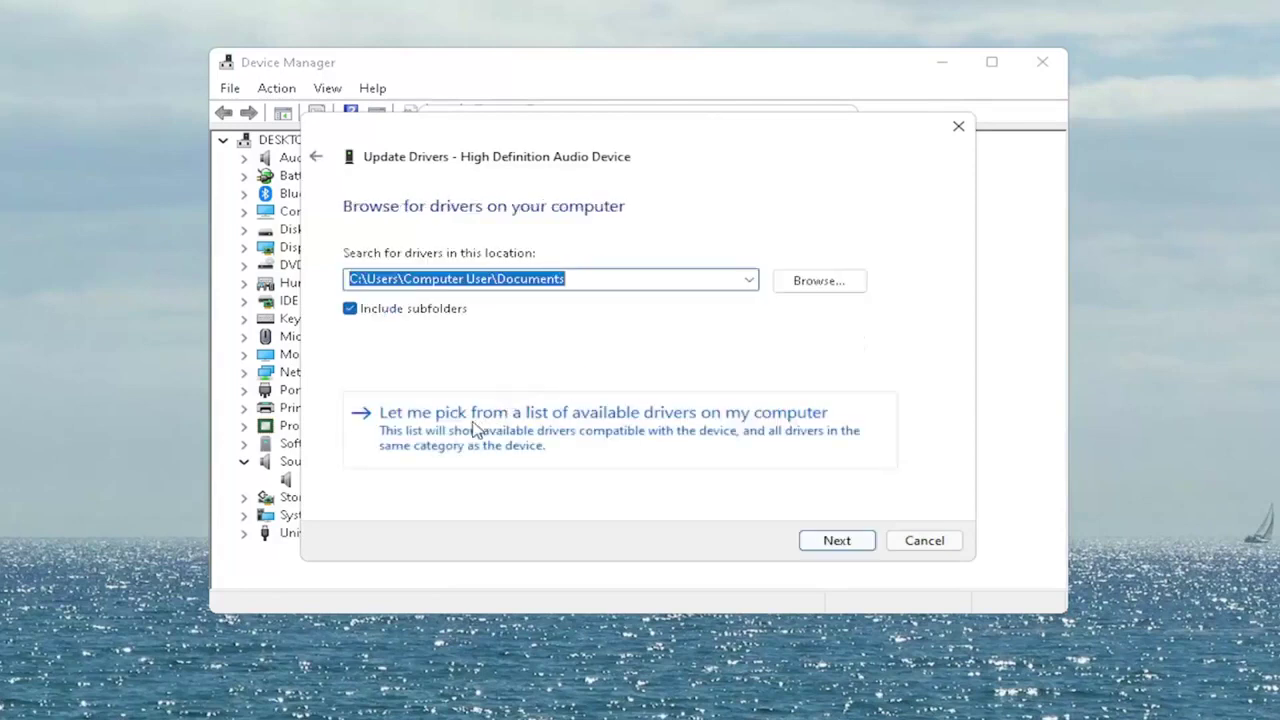
click(610, 446)
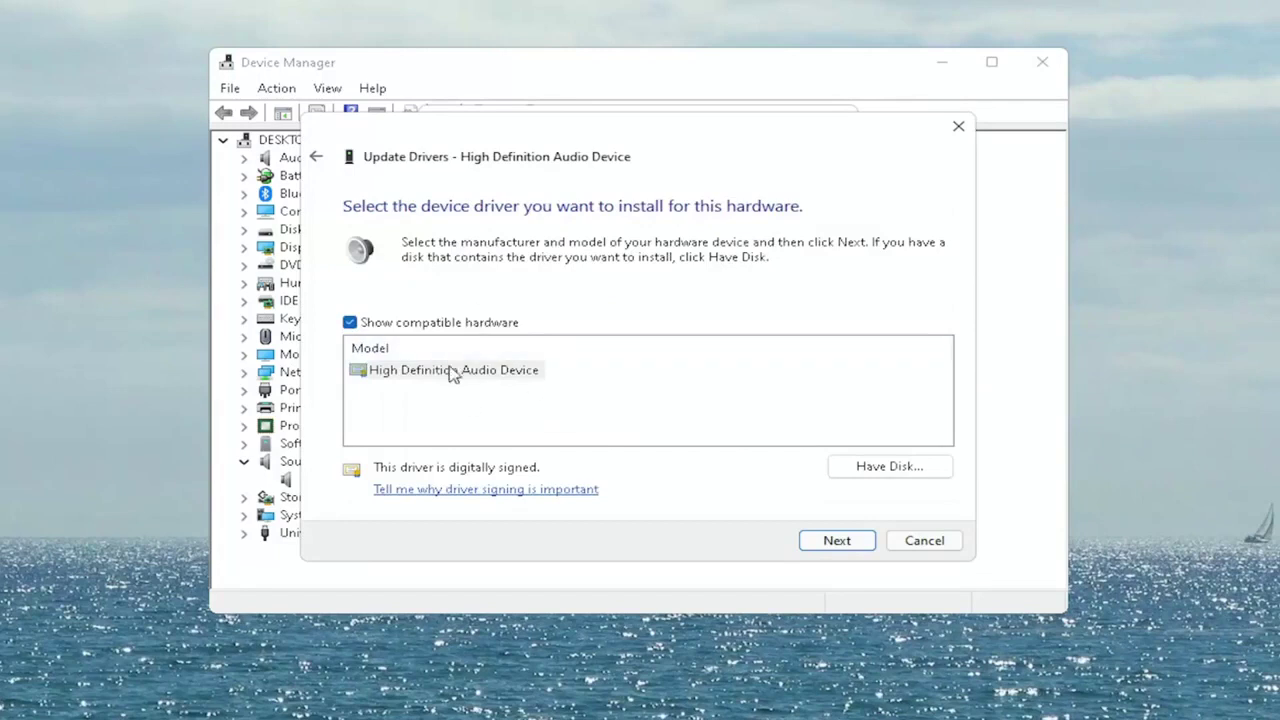
click(440, 371)
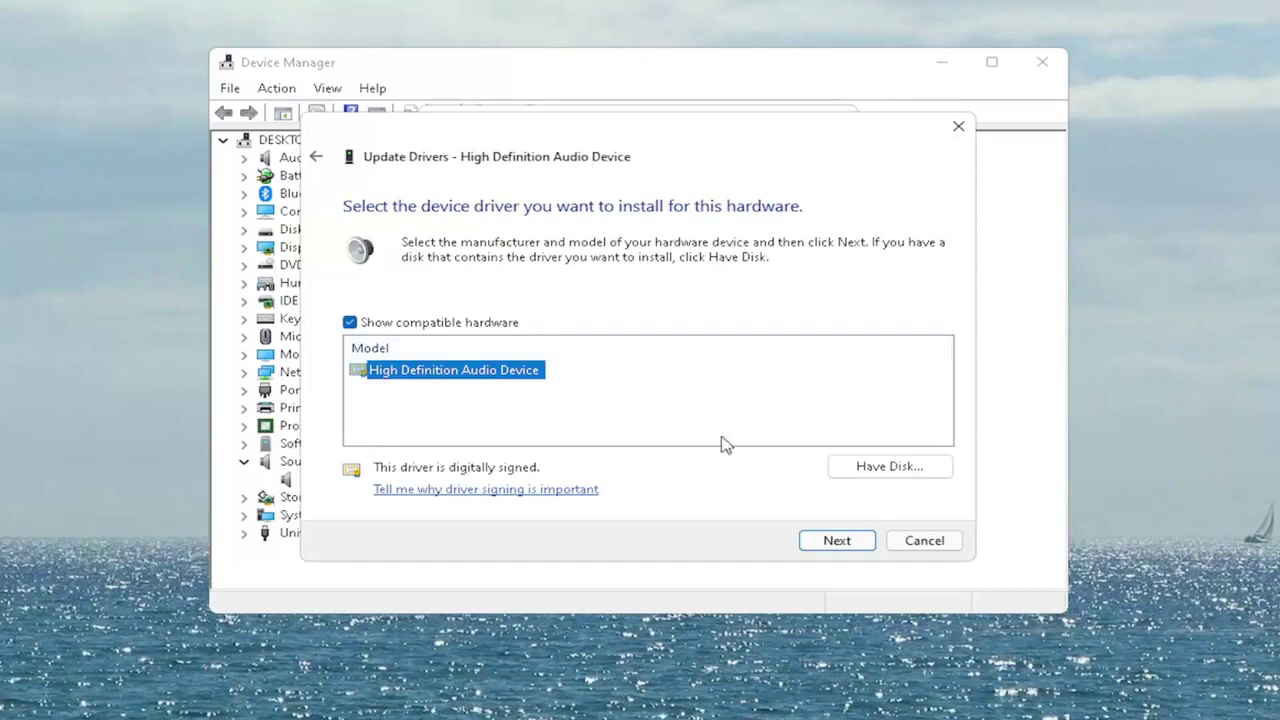
click(836, 545)
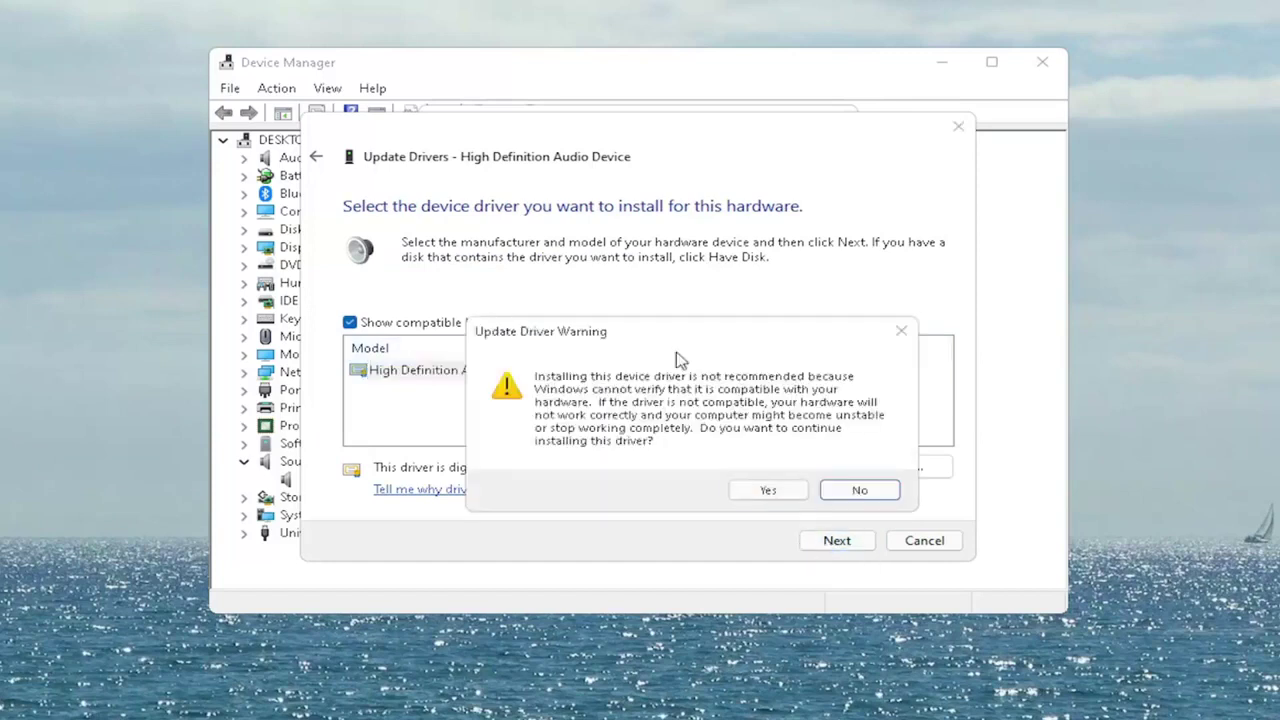
drag(664, 338, 590, 295)
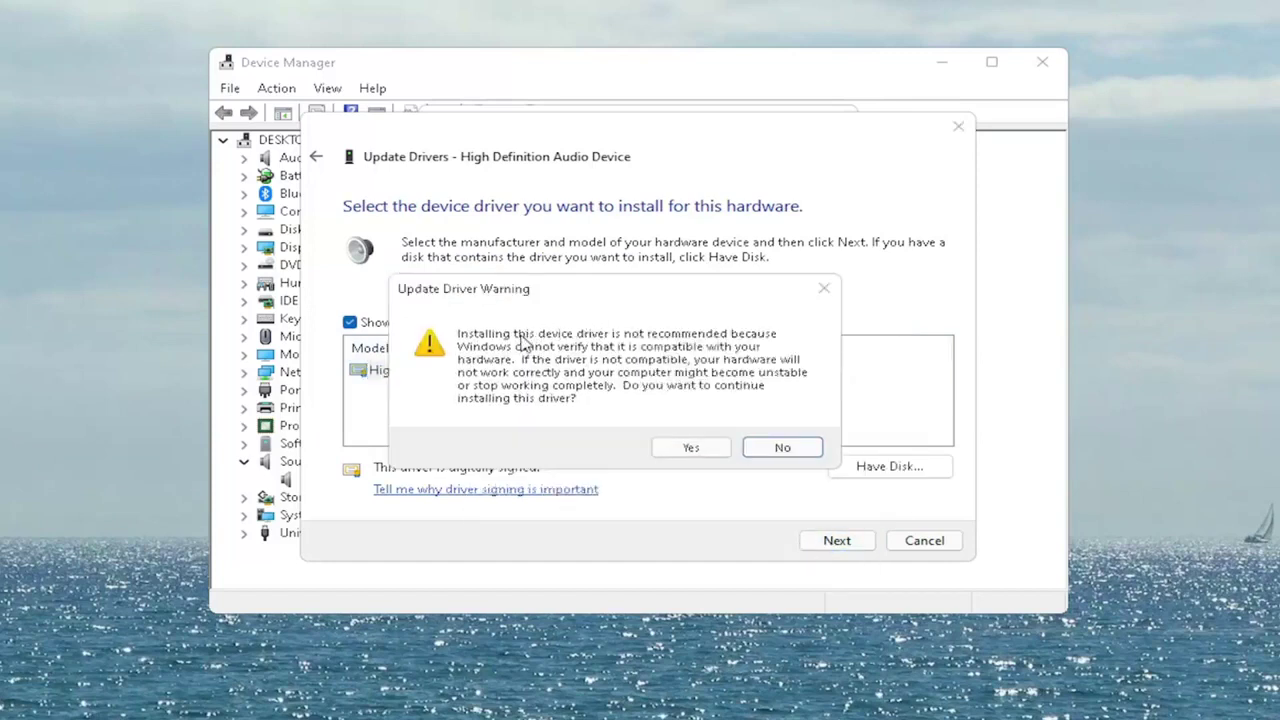
click(707, 449)
click(927, 540)
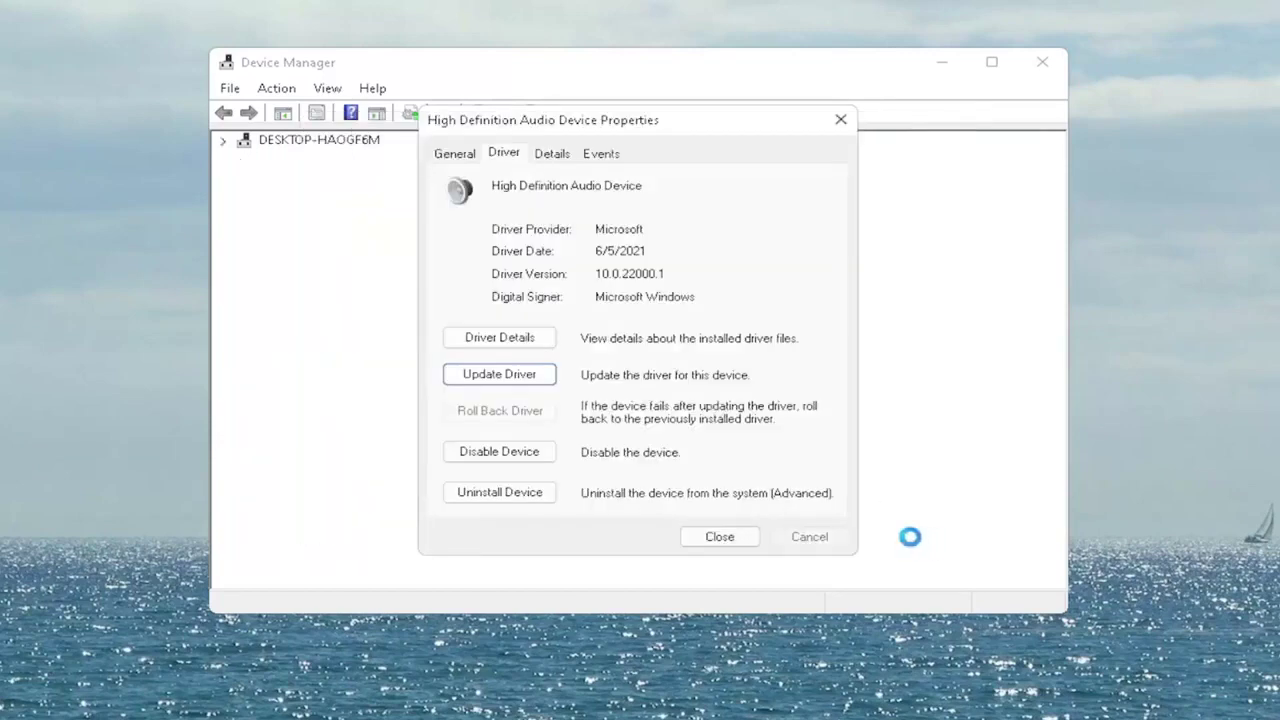
Close the audio device properties and accept the prompt to restart the computer
click(719, 537)
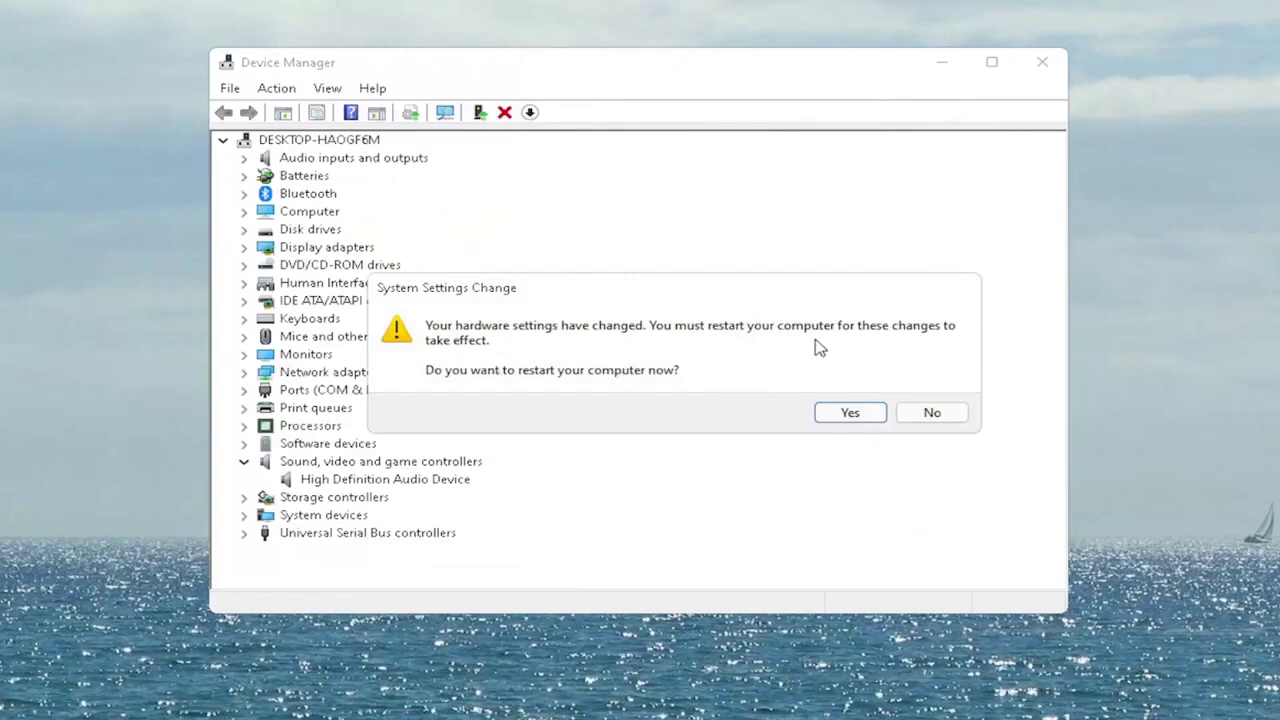
click(852, 412)
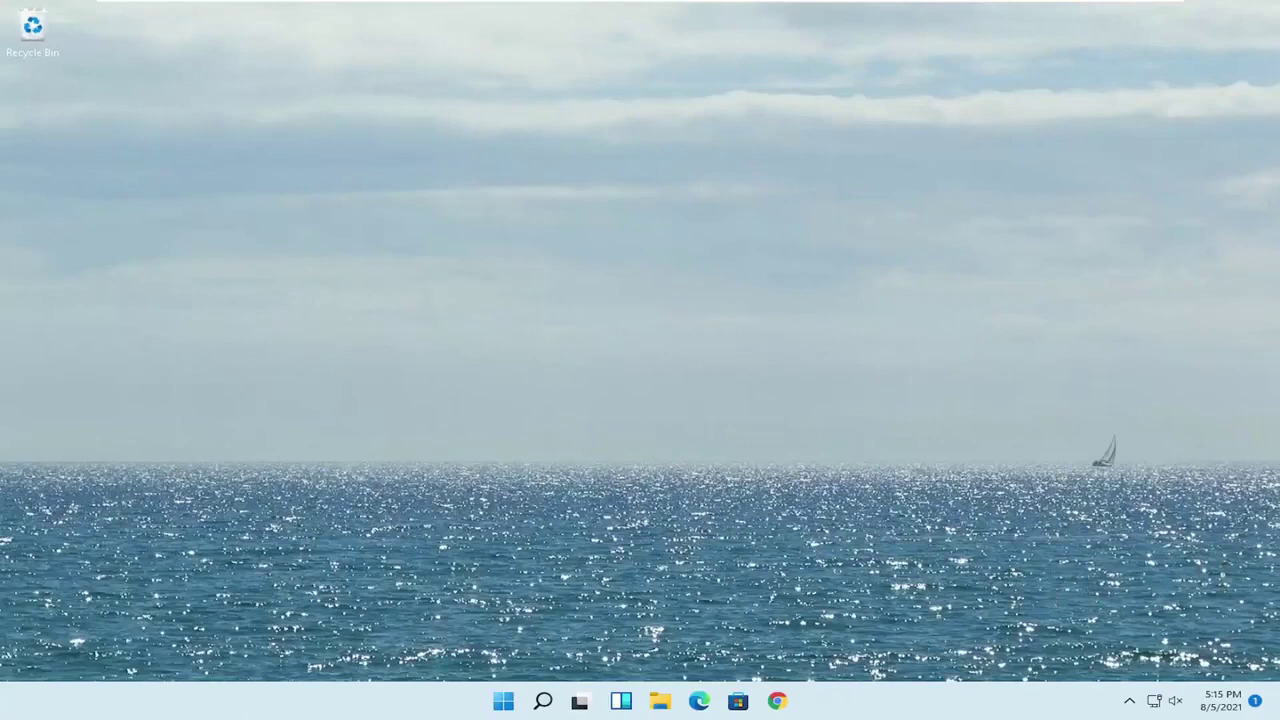
Open Bluetooth devices from the tray icon, start adding a Bluetooth device, then close that dialog
click(1133, 703)
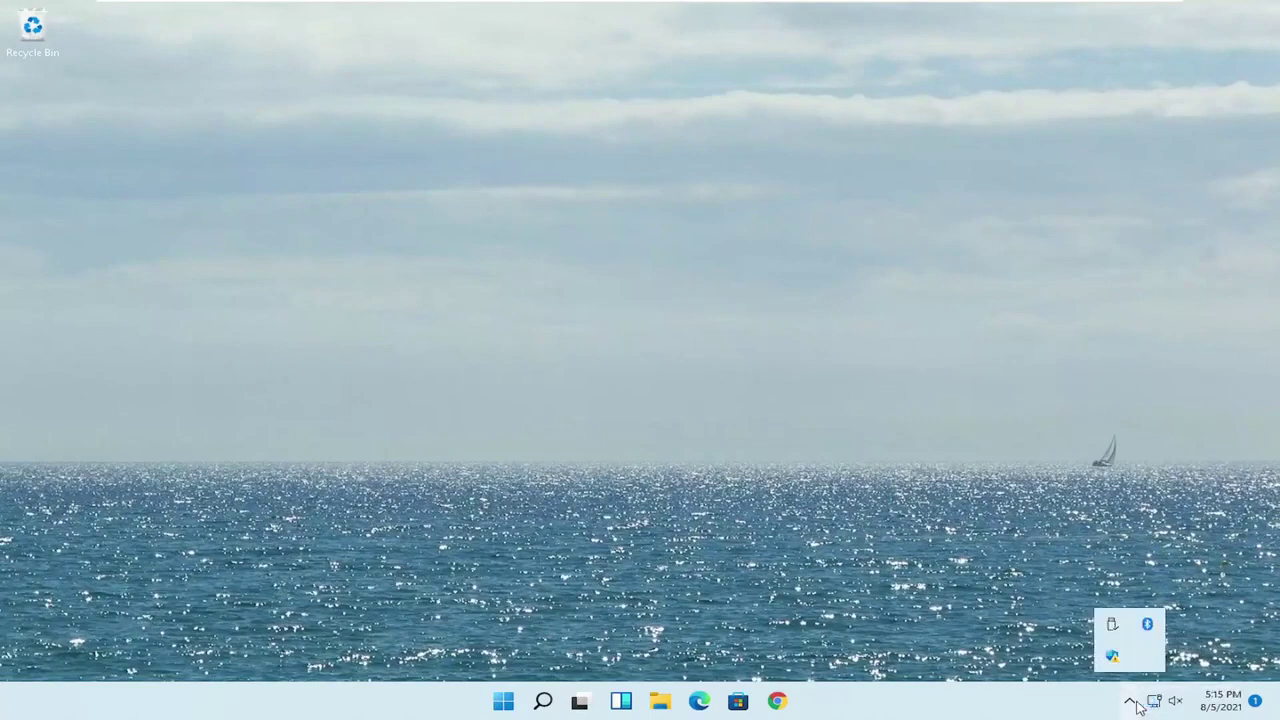
right_click(1140, 631)
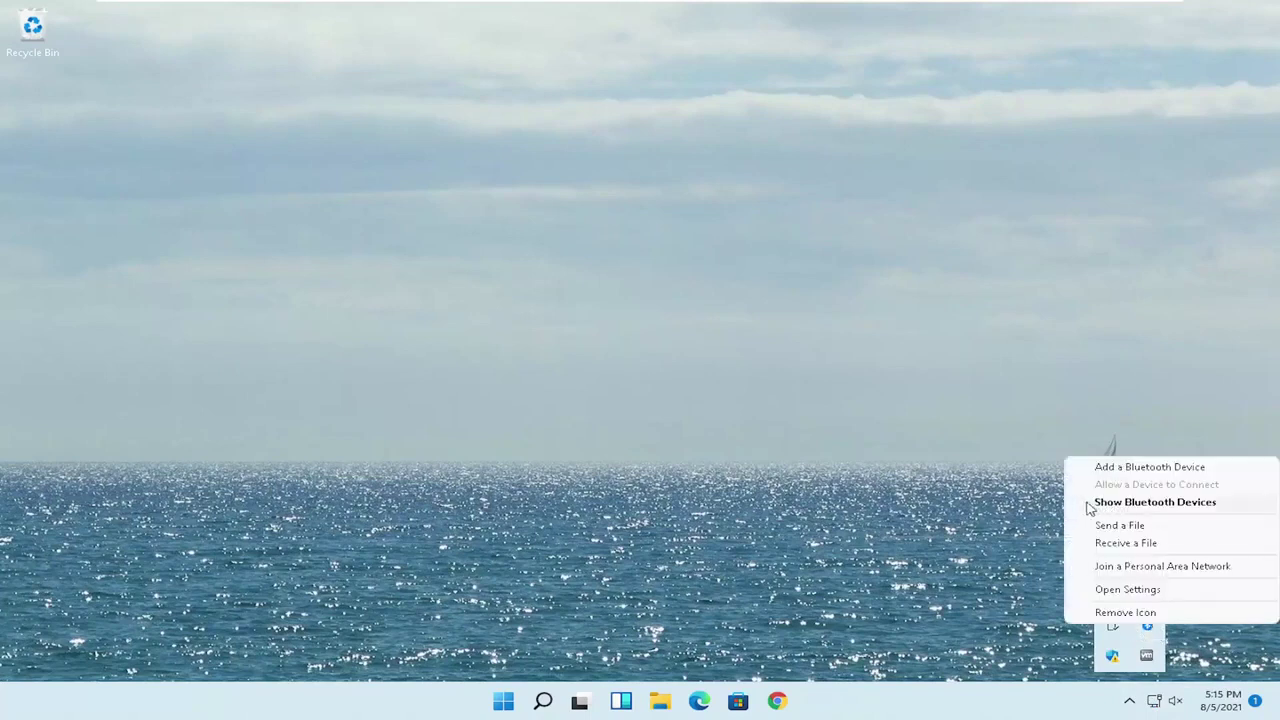
click(1157, 503)
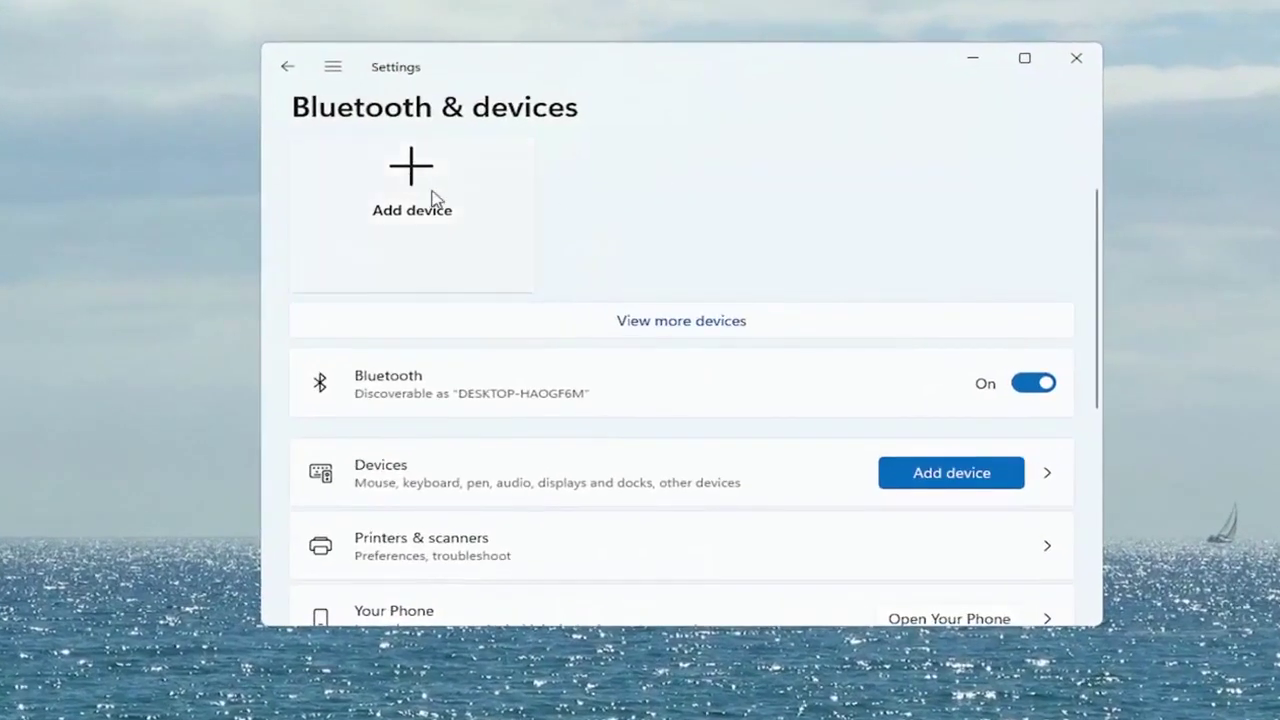
click(407, 186)
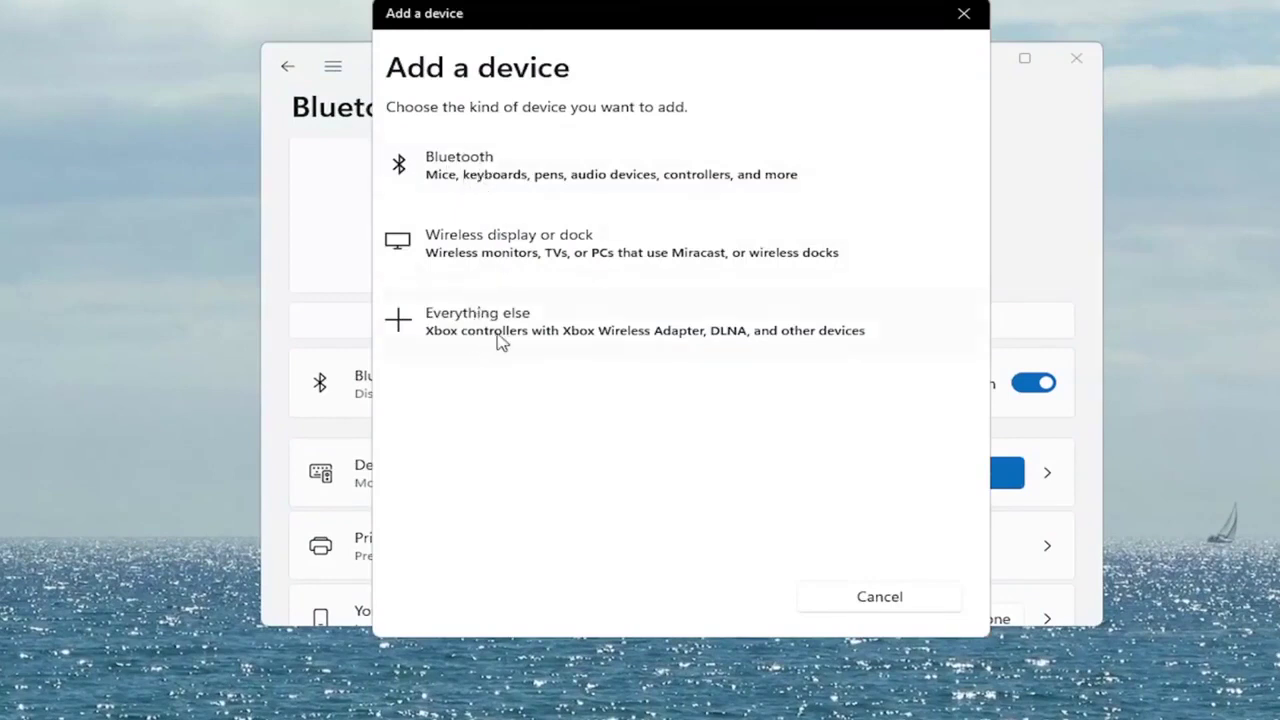
click(463, 180)
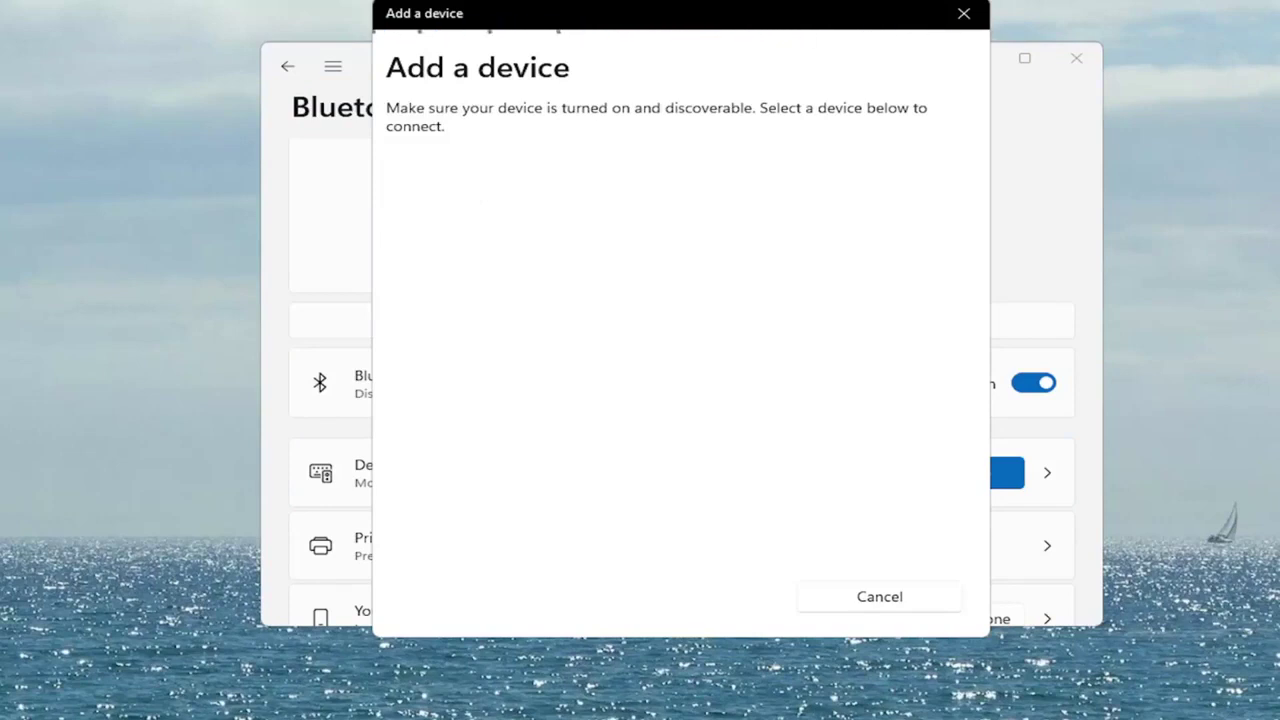
click(968, 14)
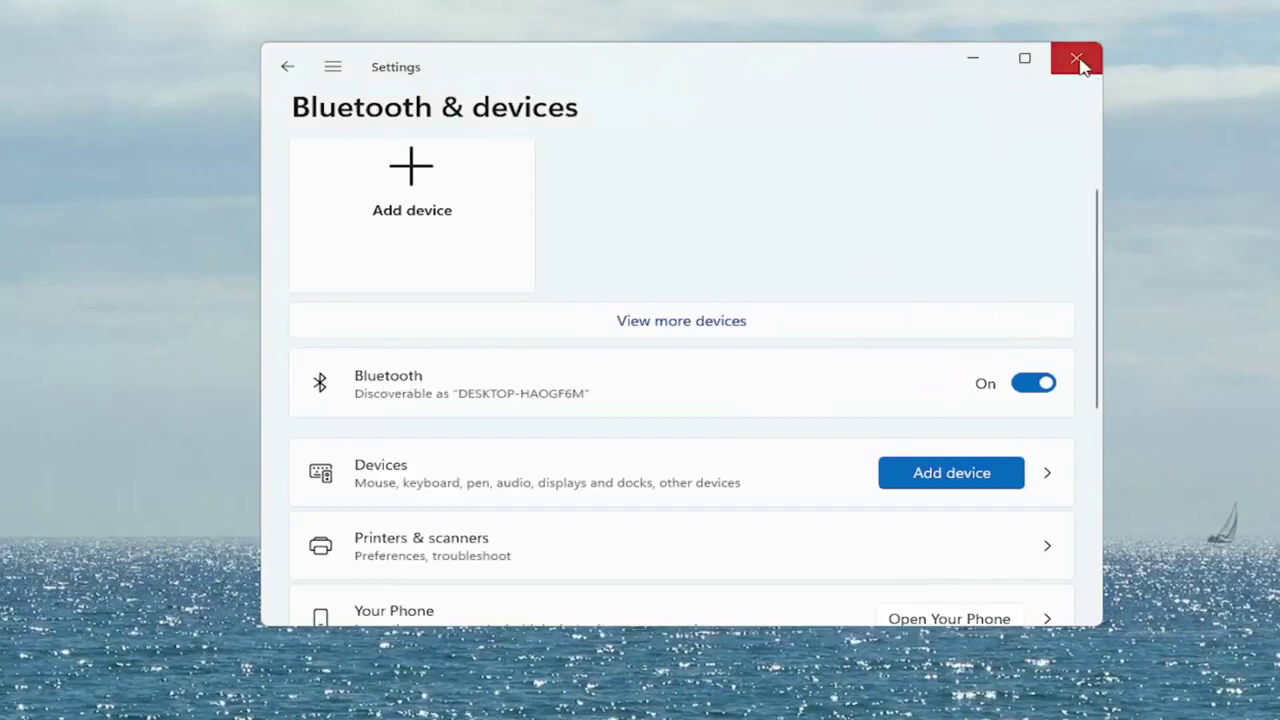
Close Settings, relaunch it by searching 'settings', and return to the System page
click(1078, 58)
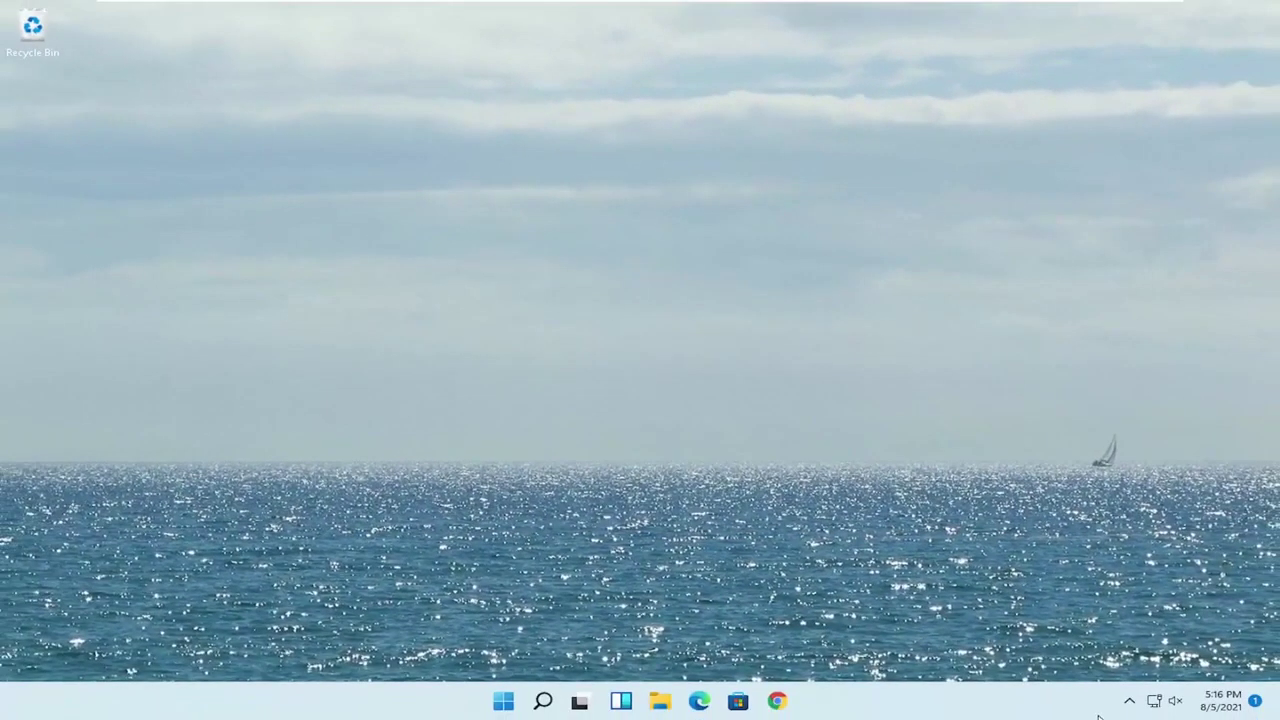
click(542, 702)
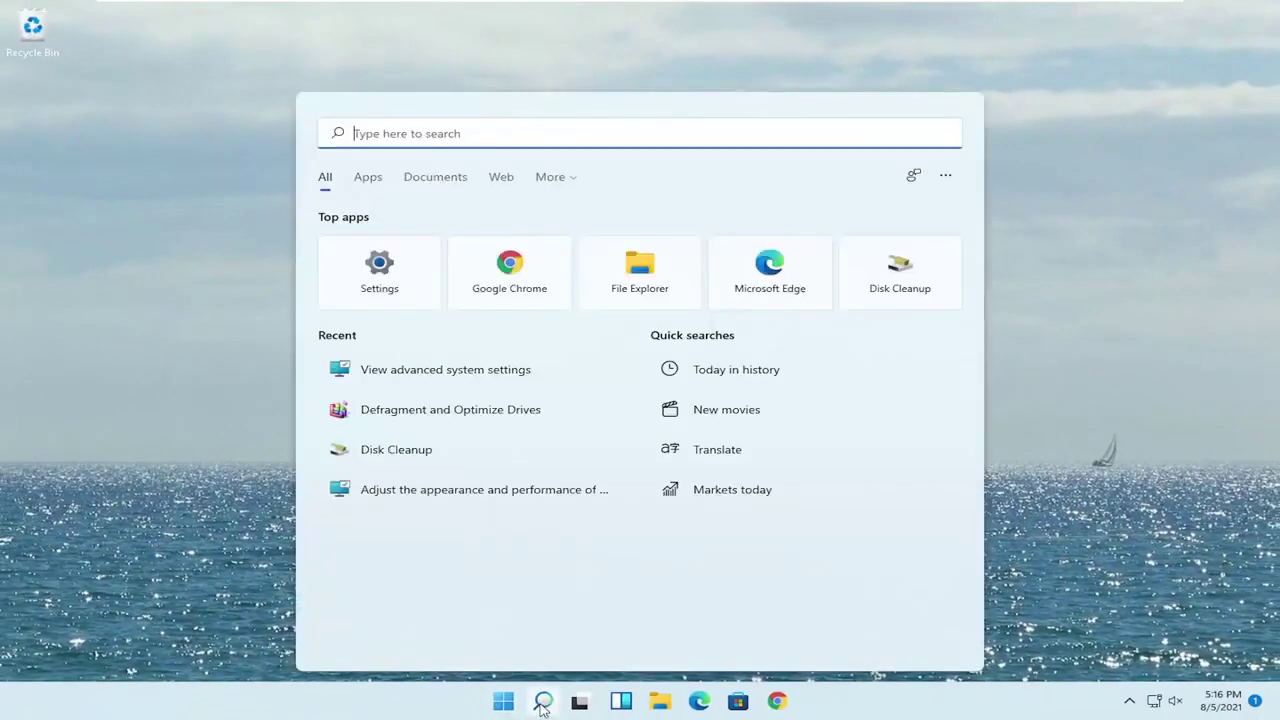
text(settings)
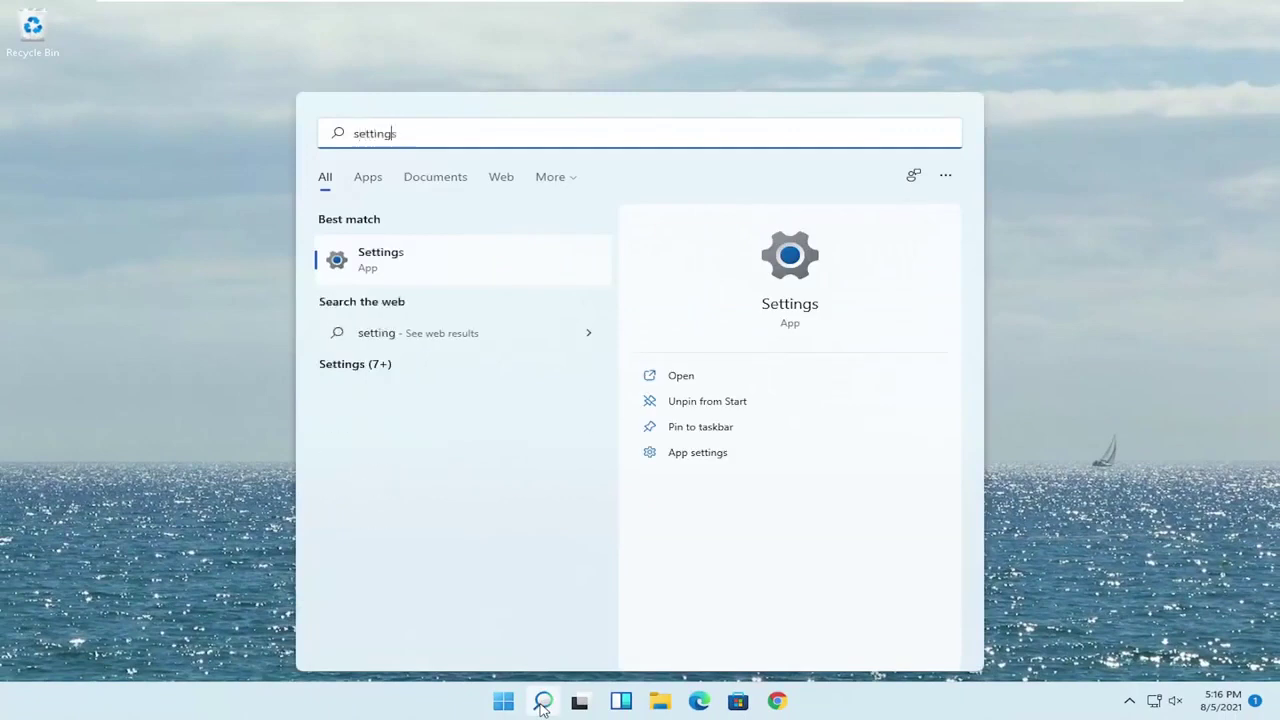
click(385, 262)
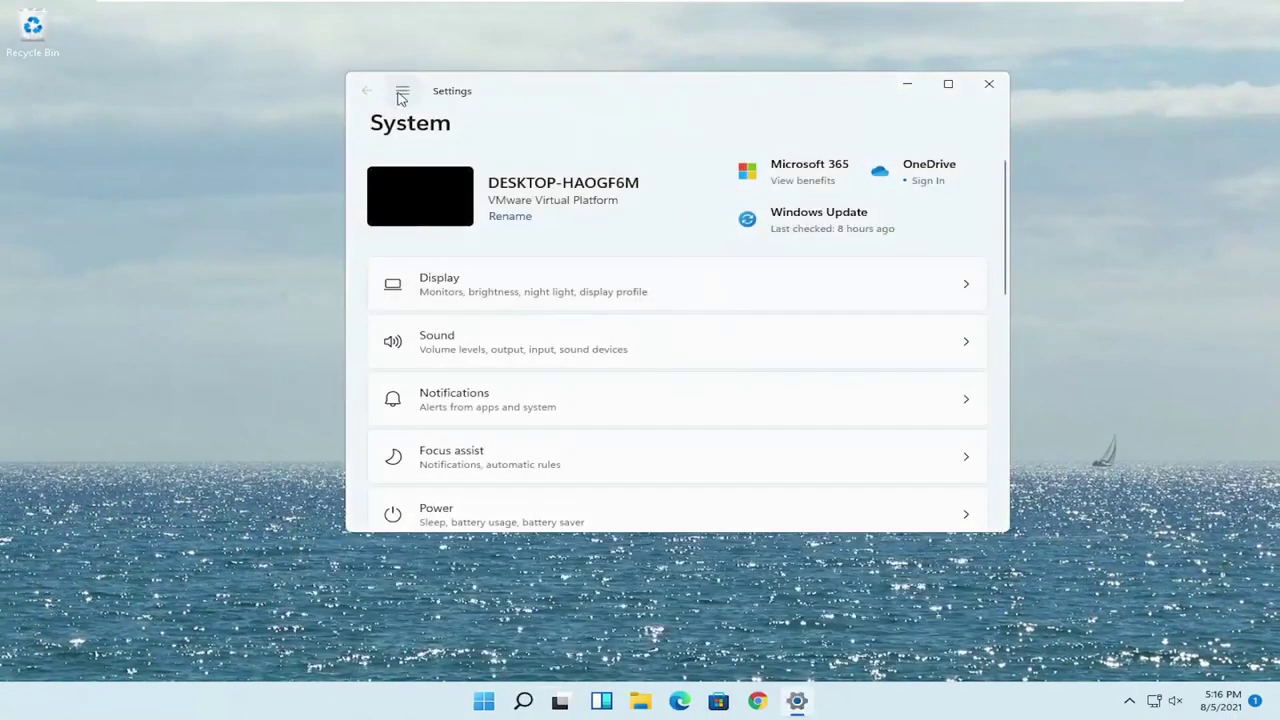
click(403, 94)
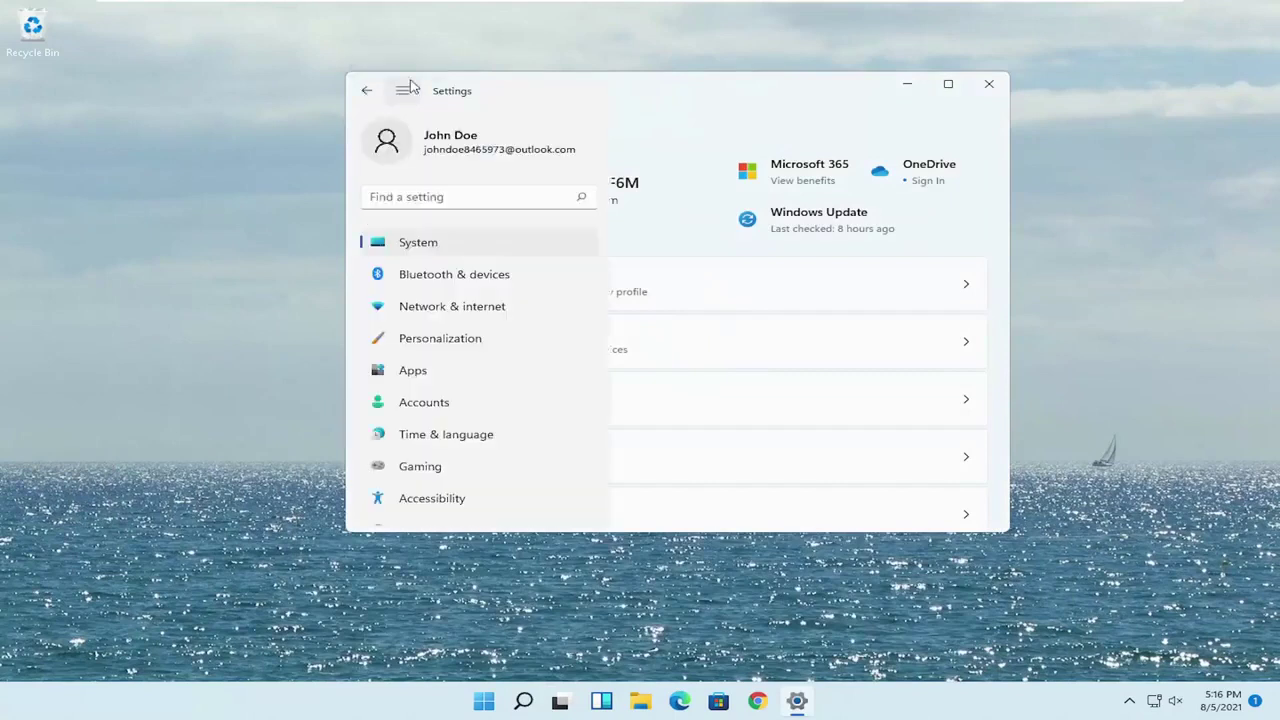
click(392, 252)
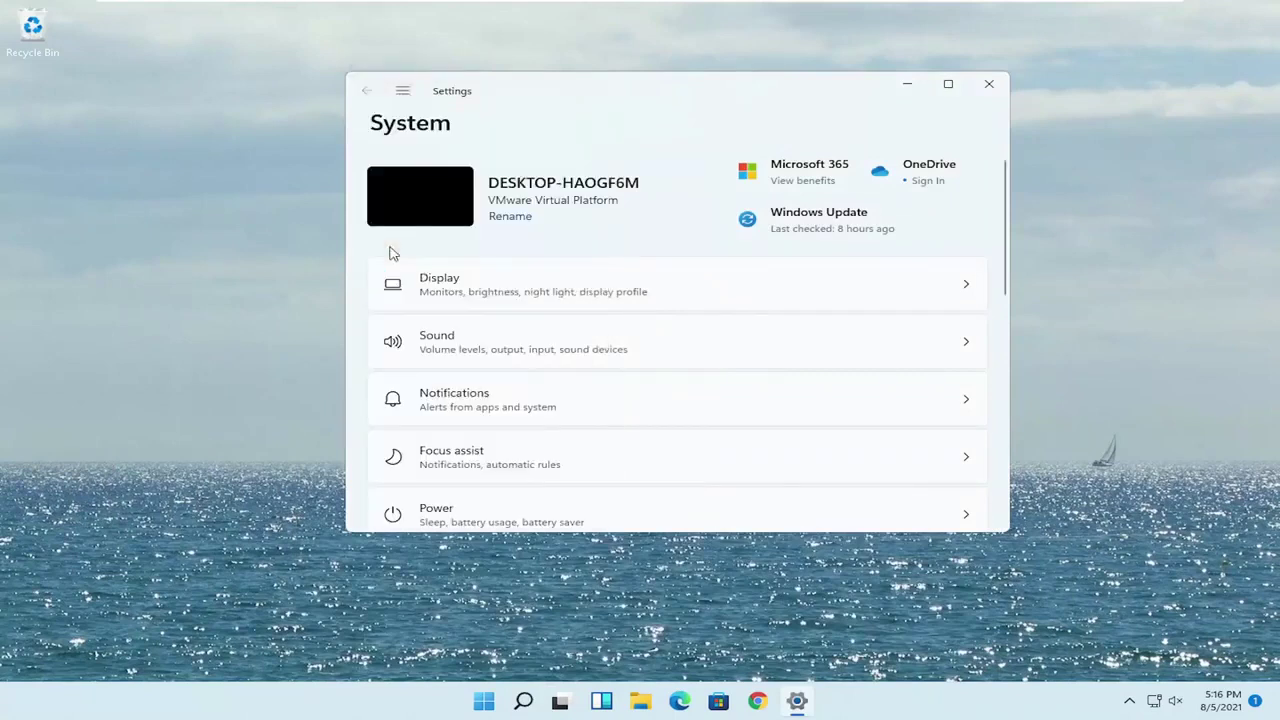
In Sound > Speakers properties, toggle audio off and back to Allow, leaving volume unchanged
click(490, 350)
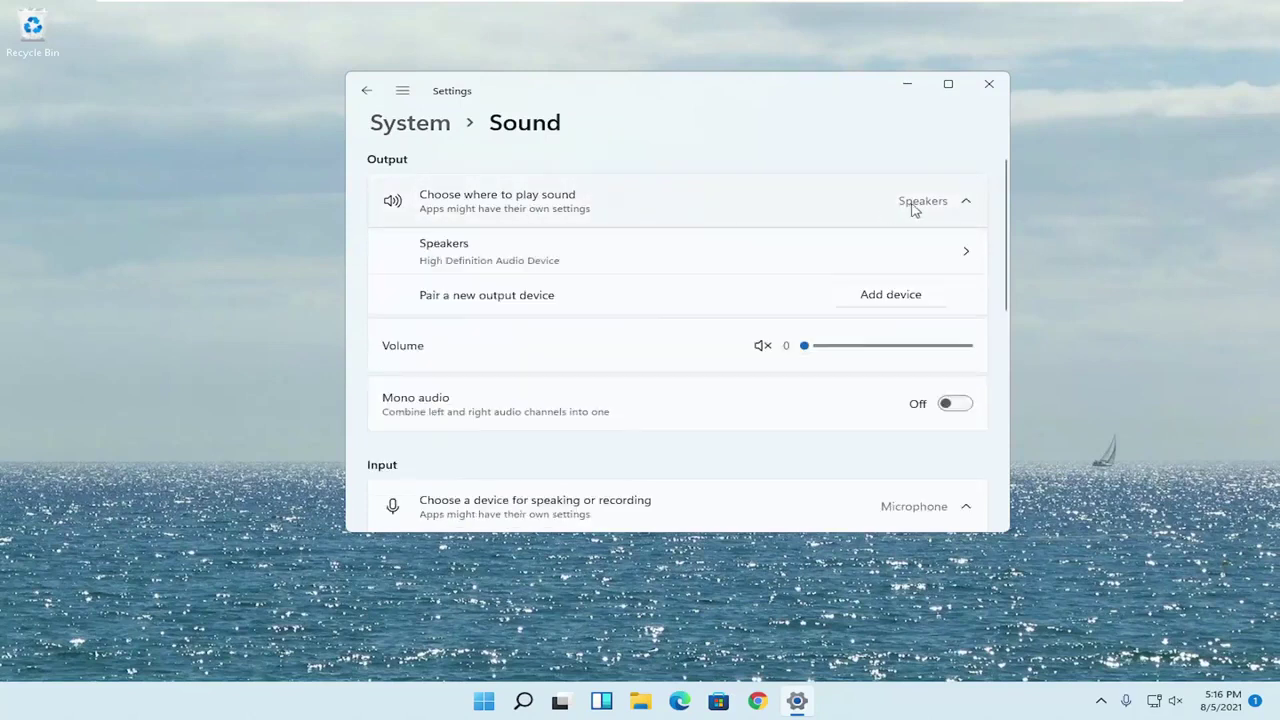
click(484, 256)
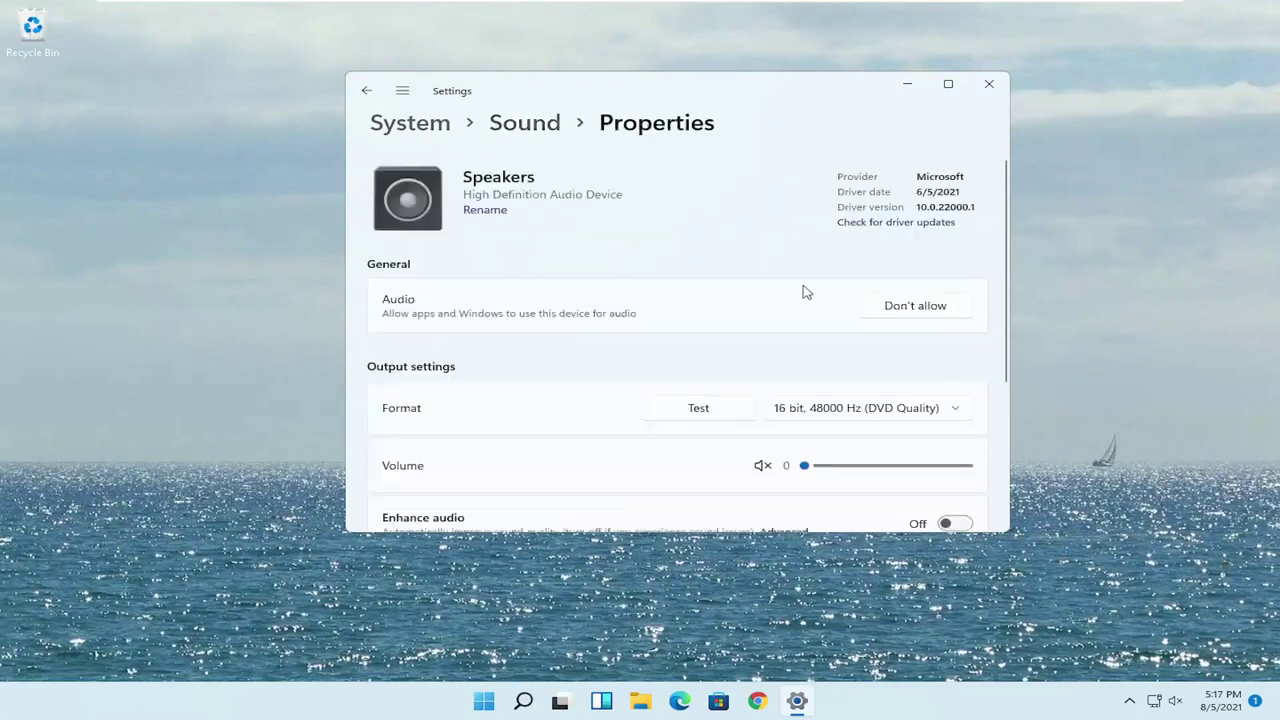
click(925, 307)
click(785, 263)
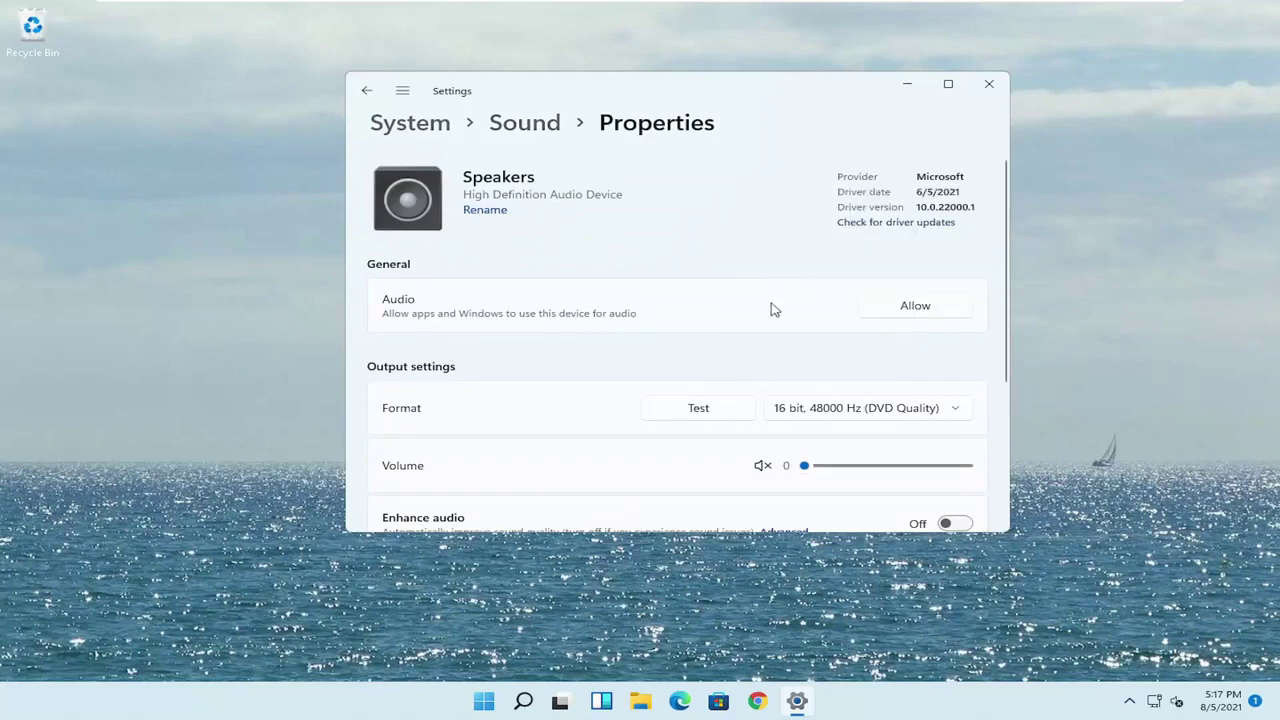
click(911, 314)
scroll(865, 337, down, 1)
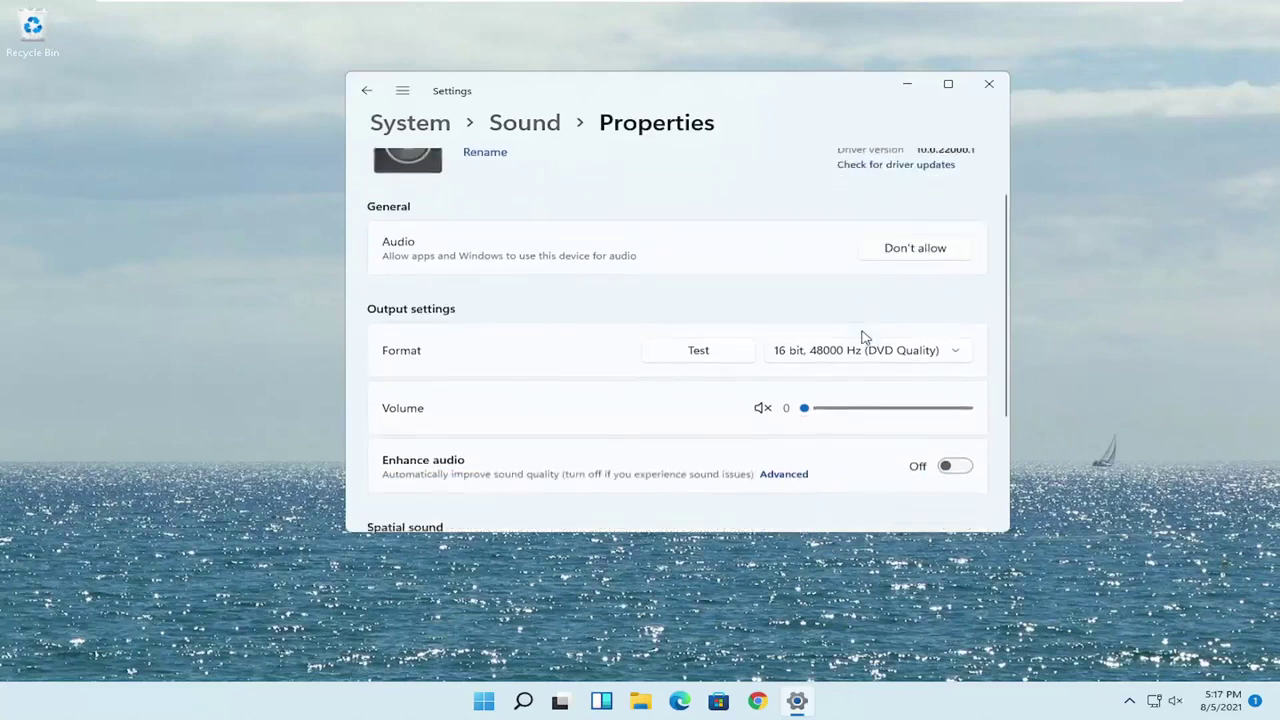
scroll(715, 300, down, 1)
drag(824, 358, 737, 357)
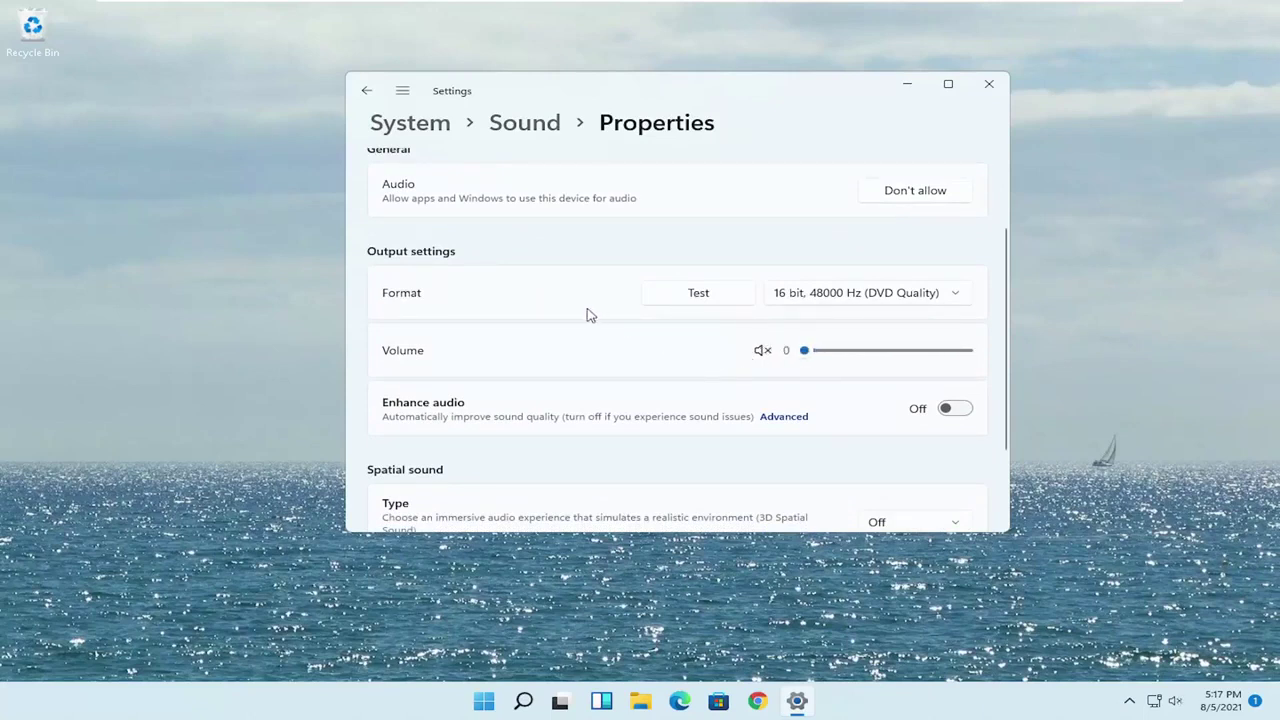
scroll(588, 315, up, 2)
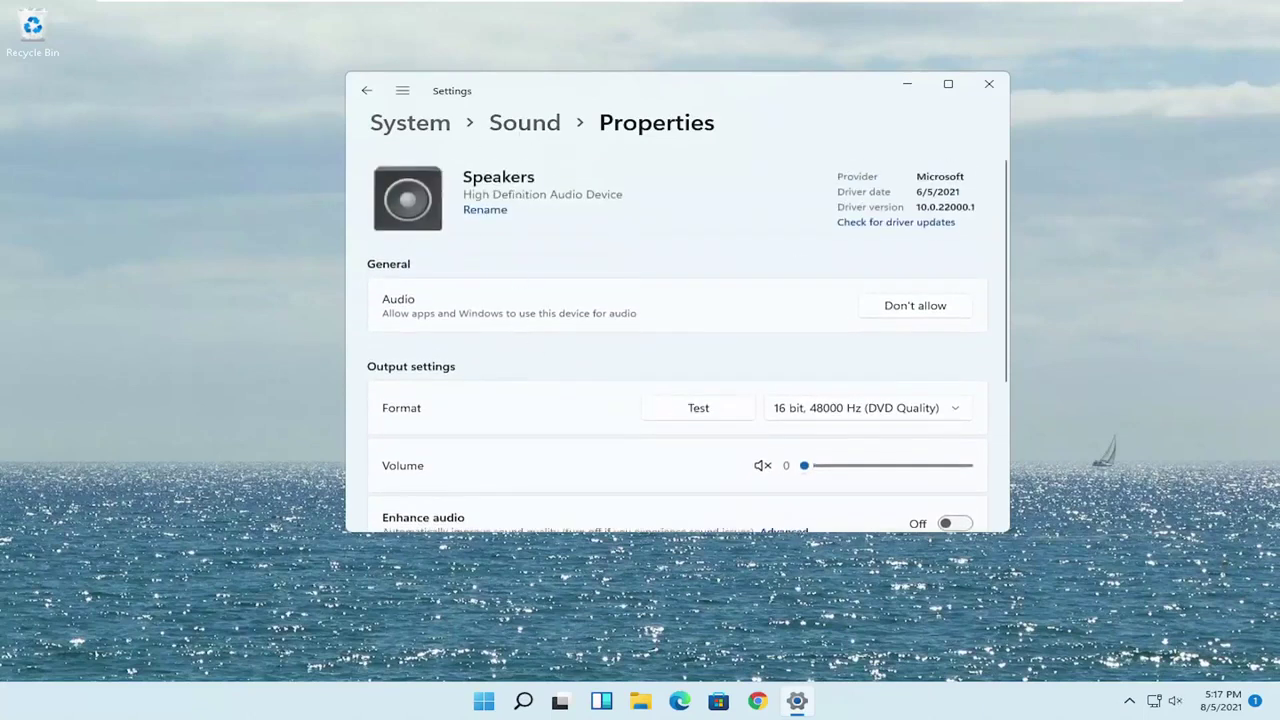
click(367, 91)
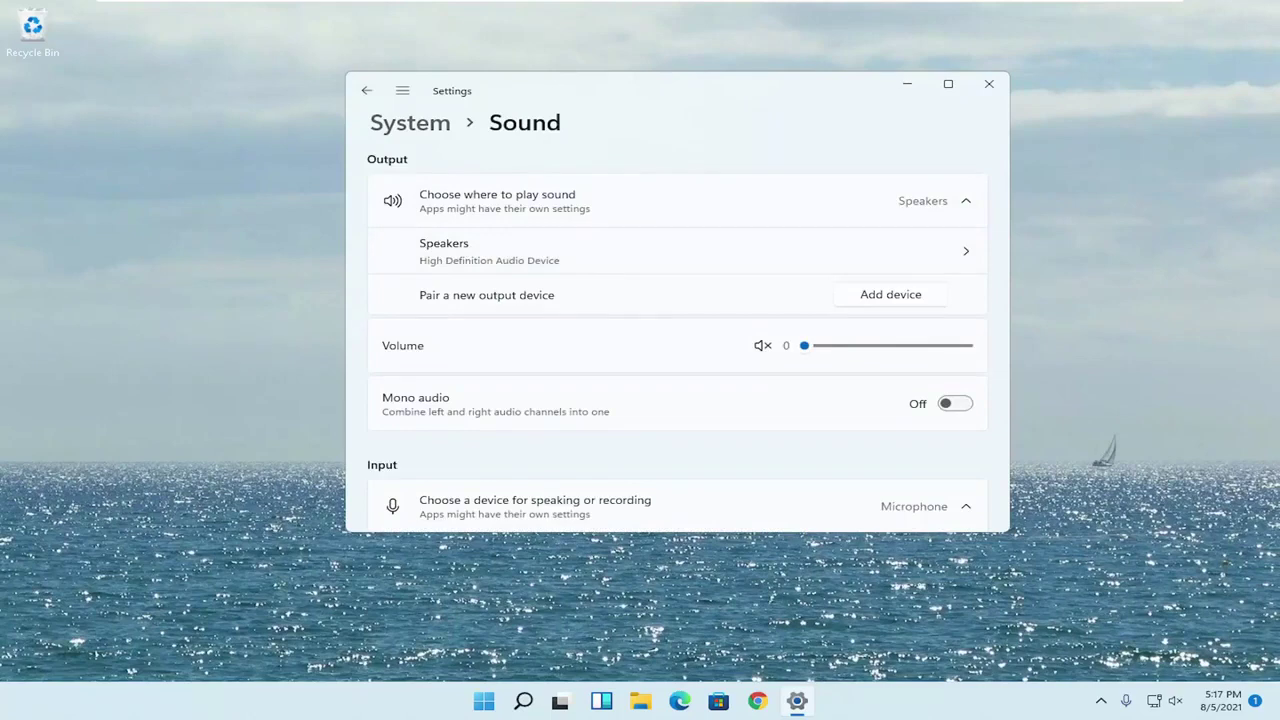
Close Settings, search 'troubleshoot', and navigate to Troubleshoot > Other troubleshooters
click(987, 86)
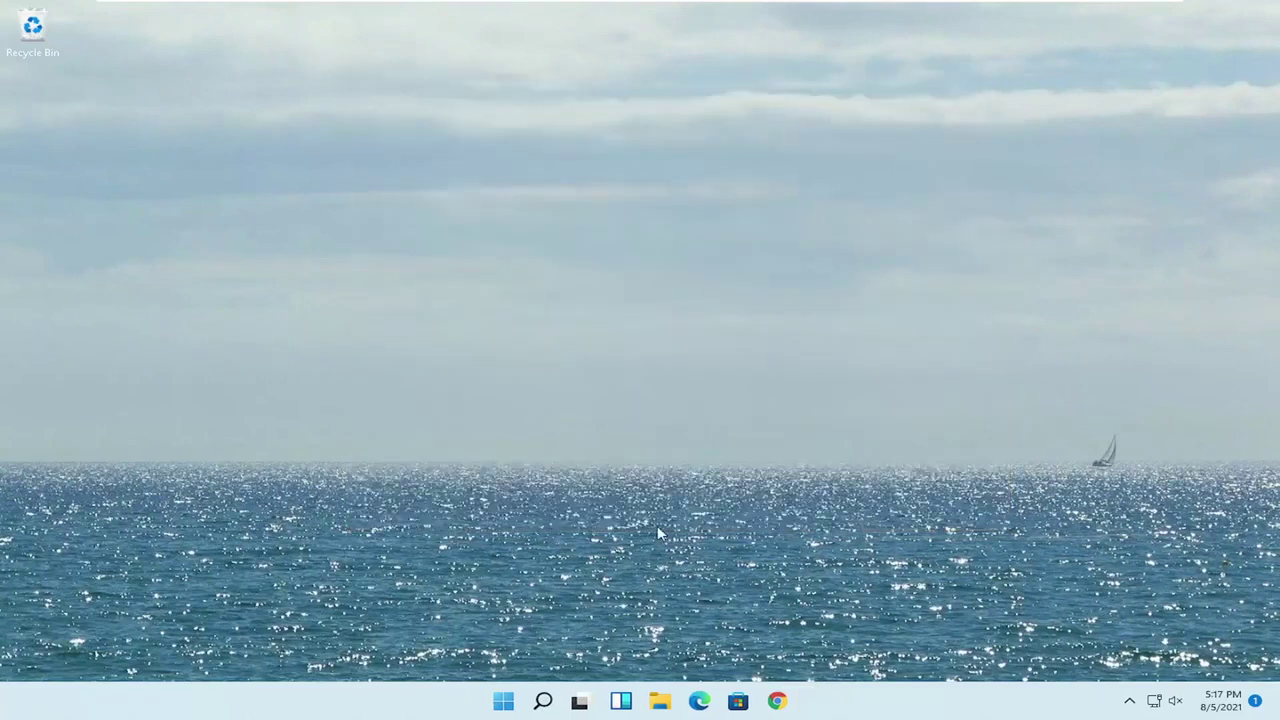
text(troubleshoot)
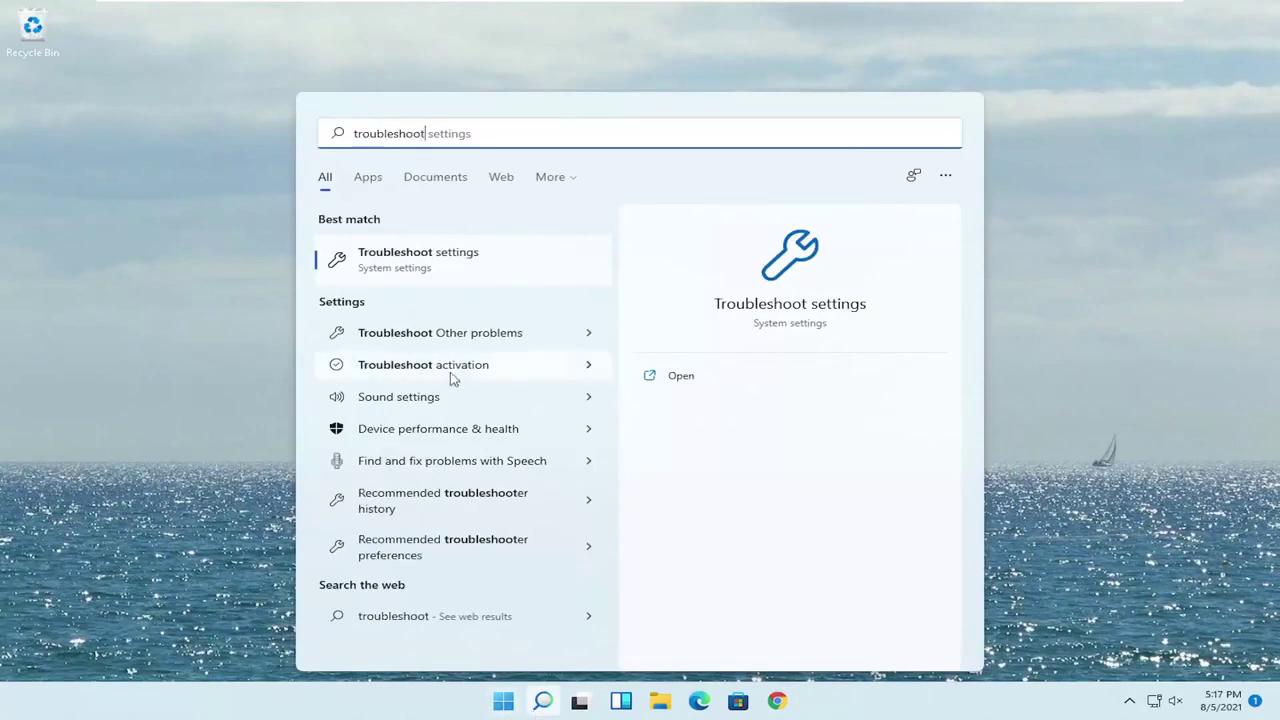
click(466, 274)
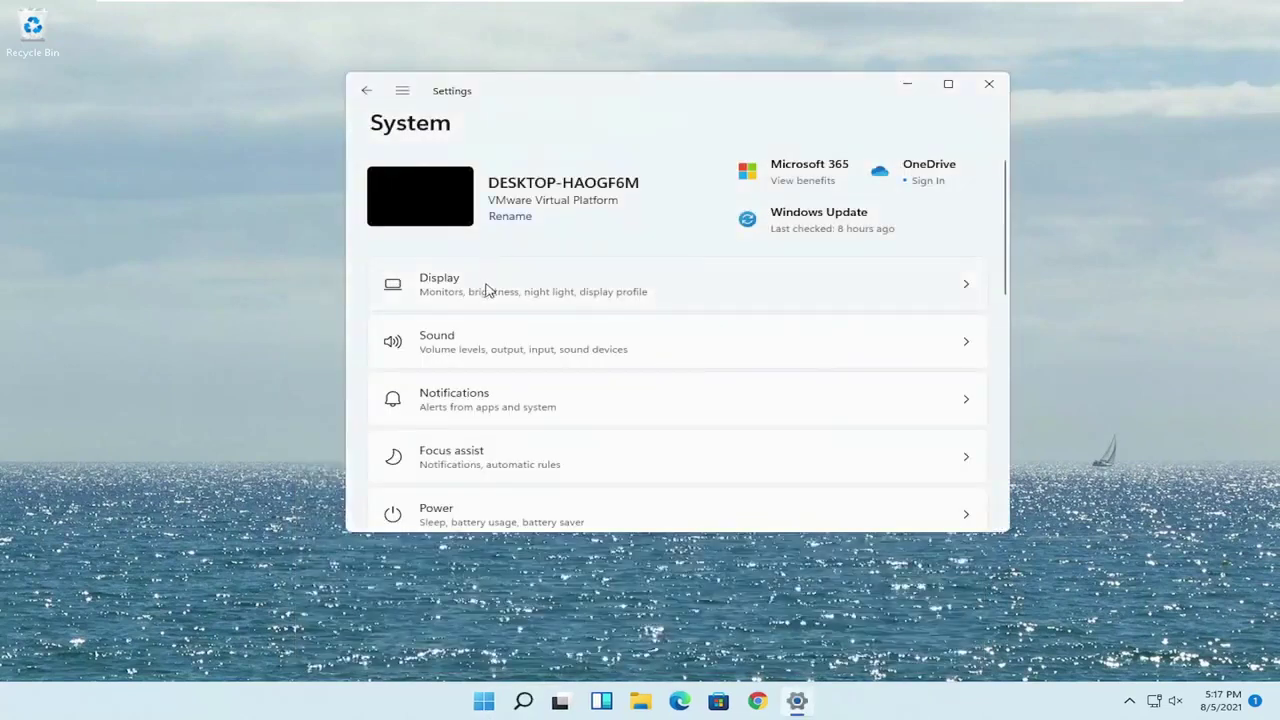
scroll(597, 420, down, 5)
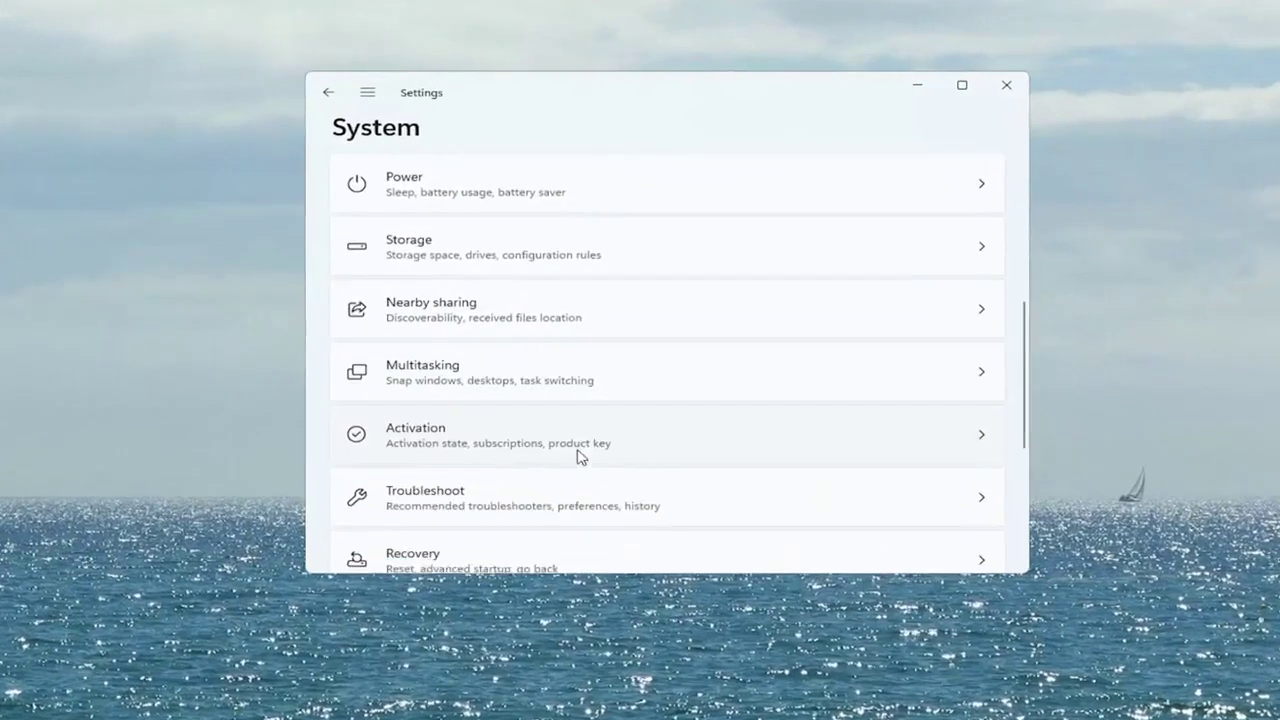
click(517, 503)
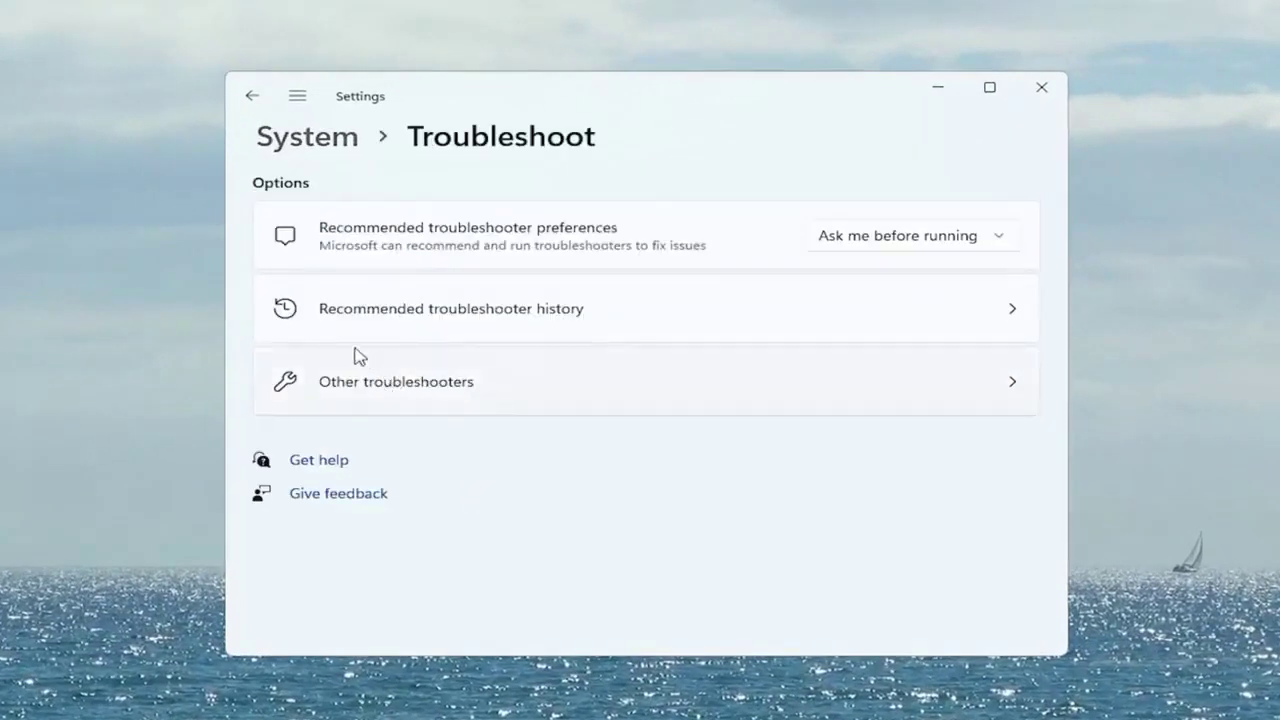
click(448, 403)
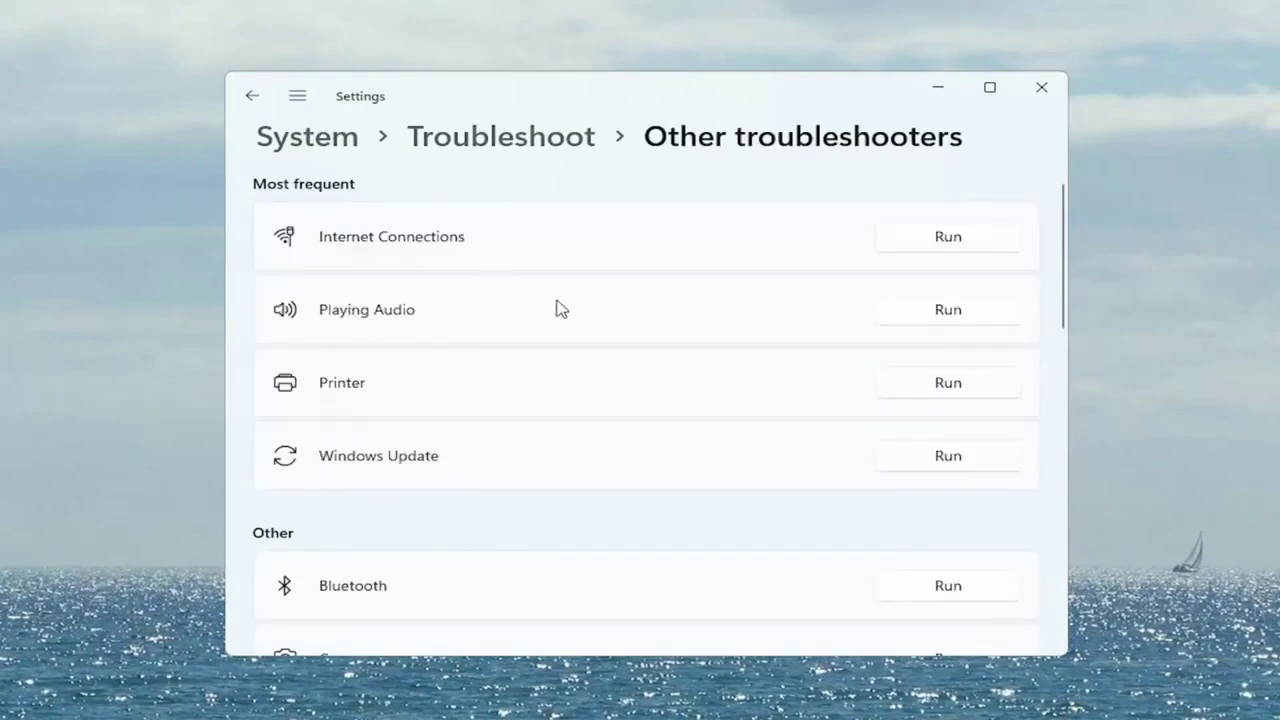
Run the Playing Audio troubleshooter, decline Audio Enhancements, finish it, and close Settings
click(955, 314)
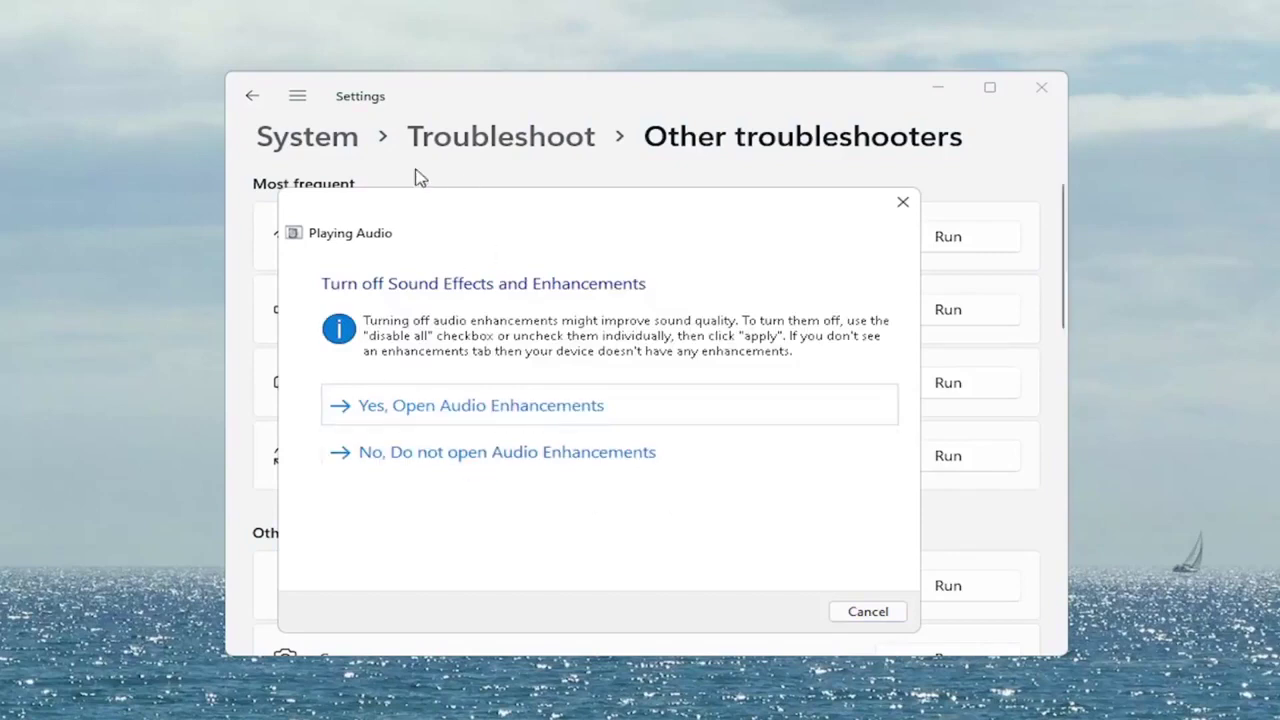
click(452, 462)
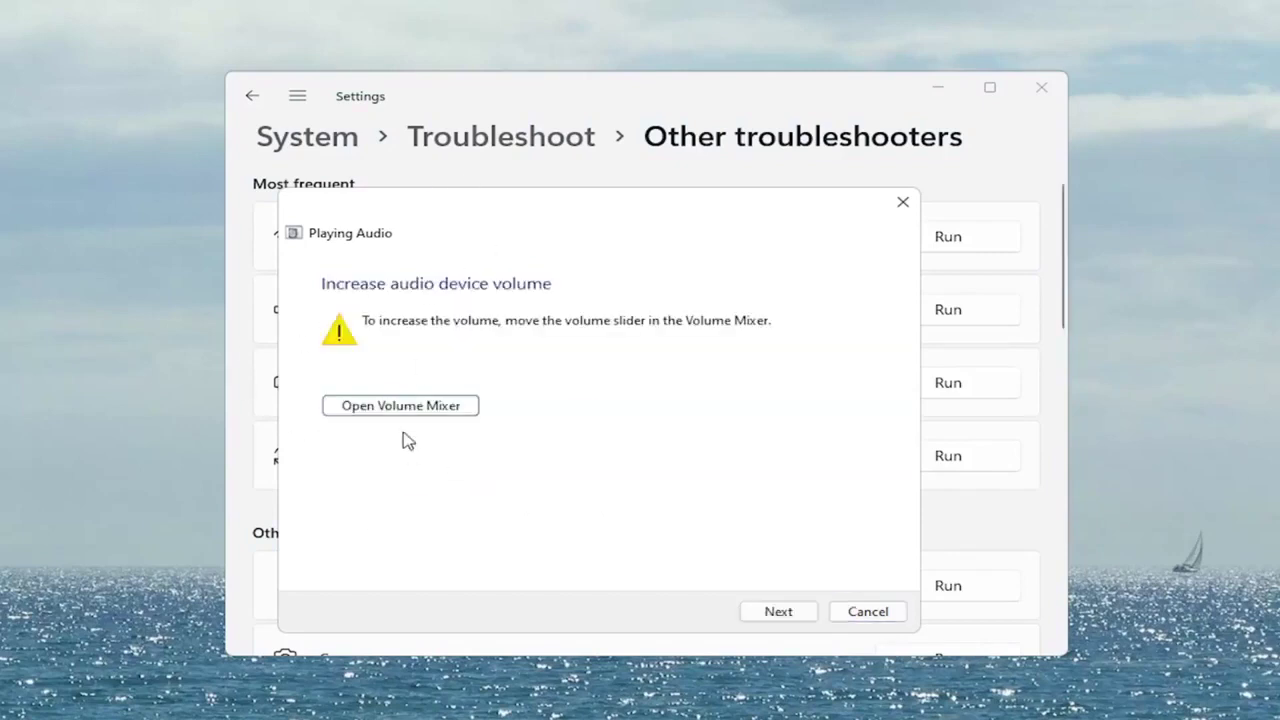
click(770, 611)
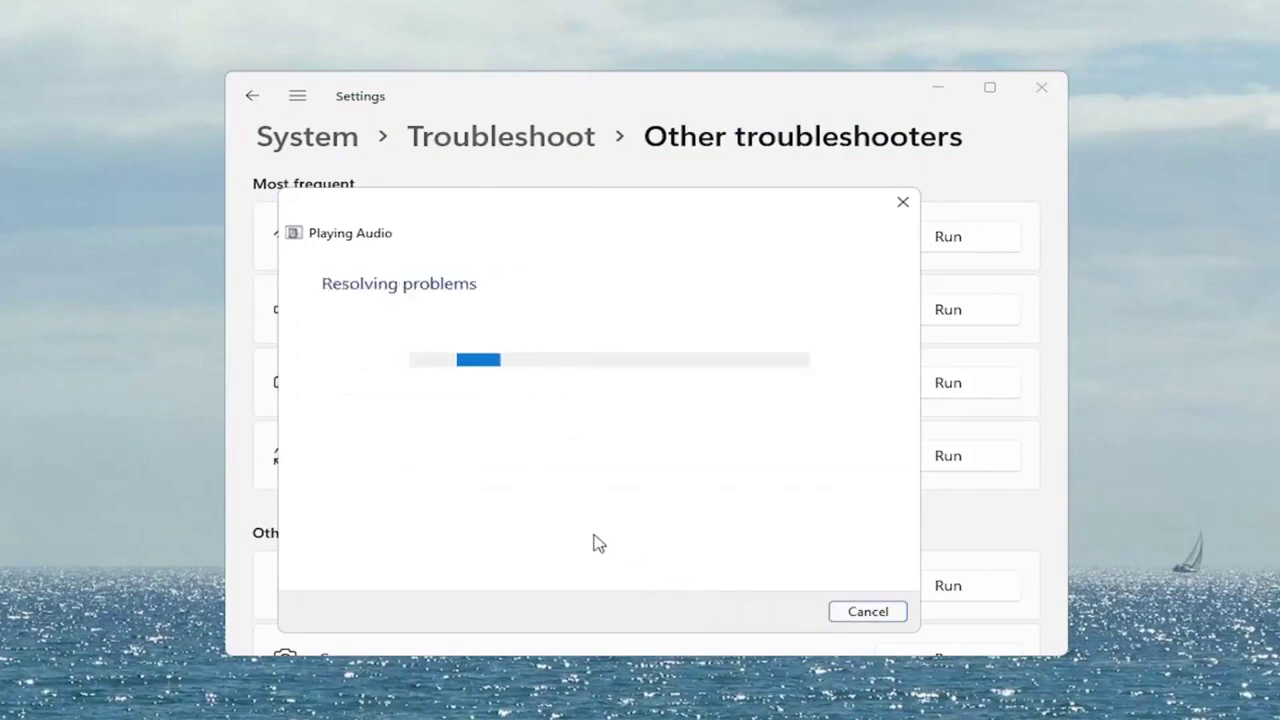
click(868, 614)
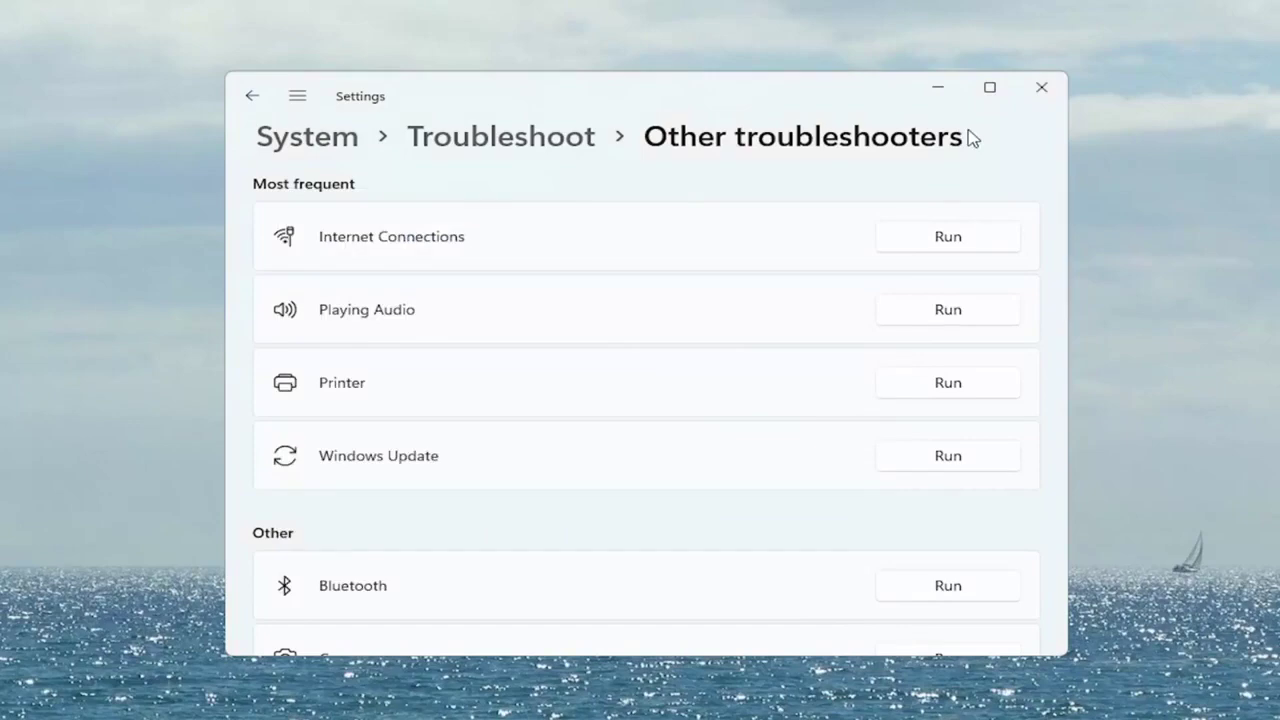
click(1041, 89)
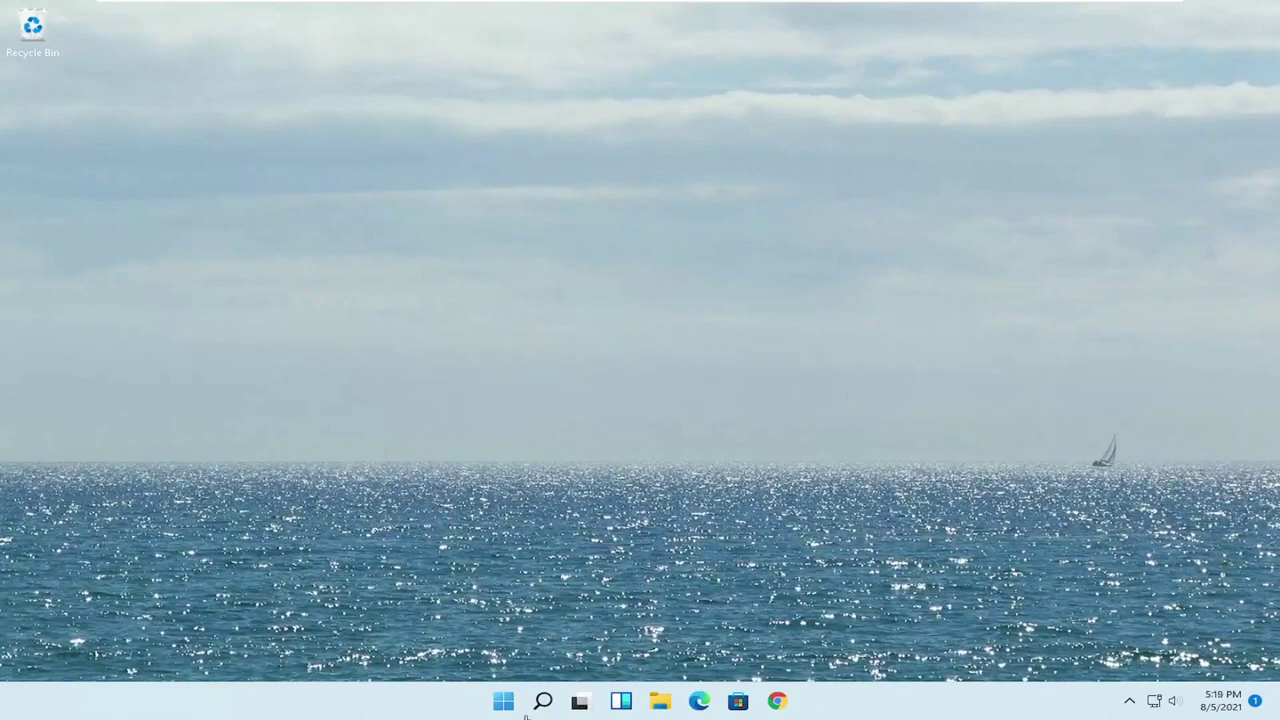
Search 'update' and open the Check for updates best match
click(543, 702)
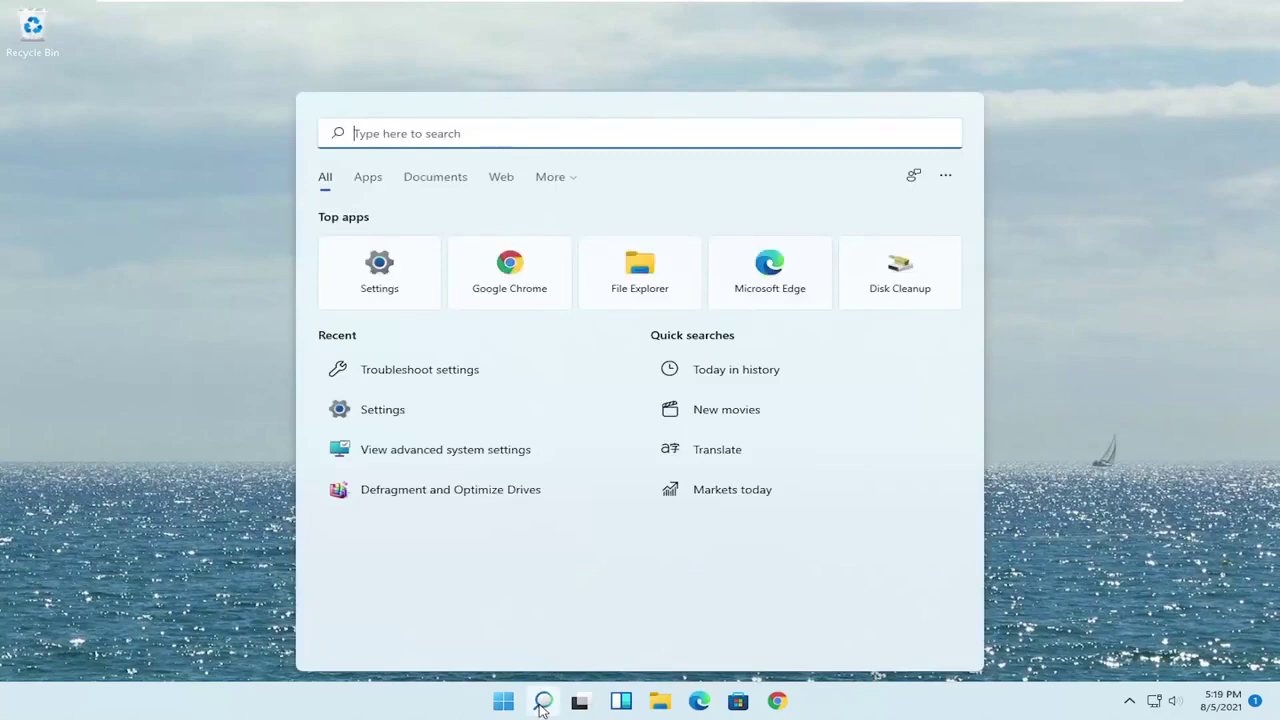
text(update)
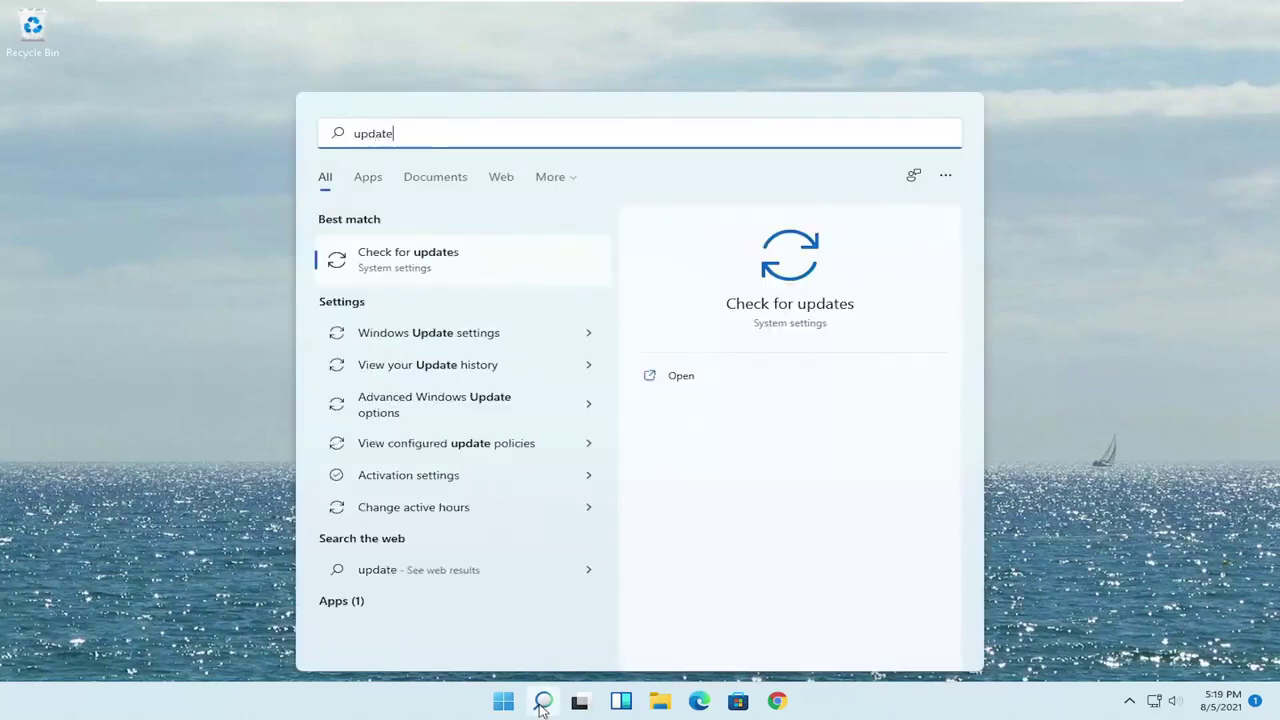
click(427, 267)
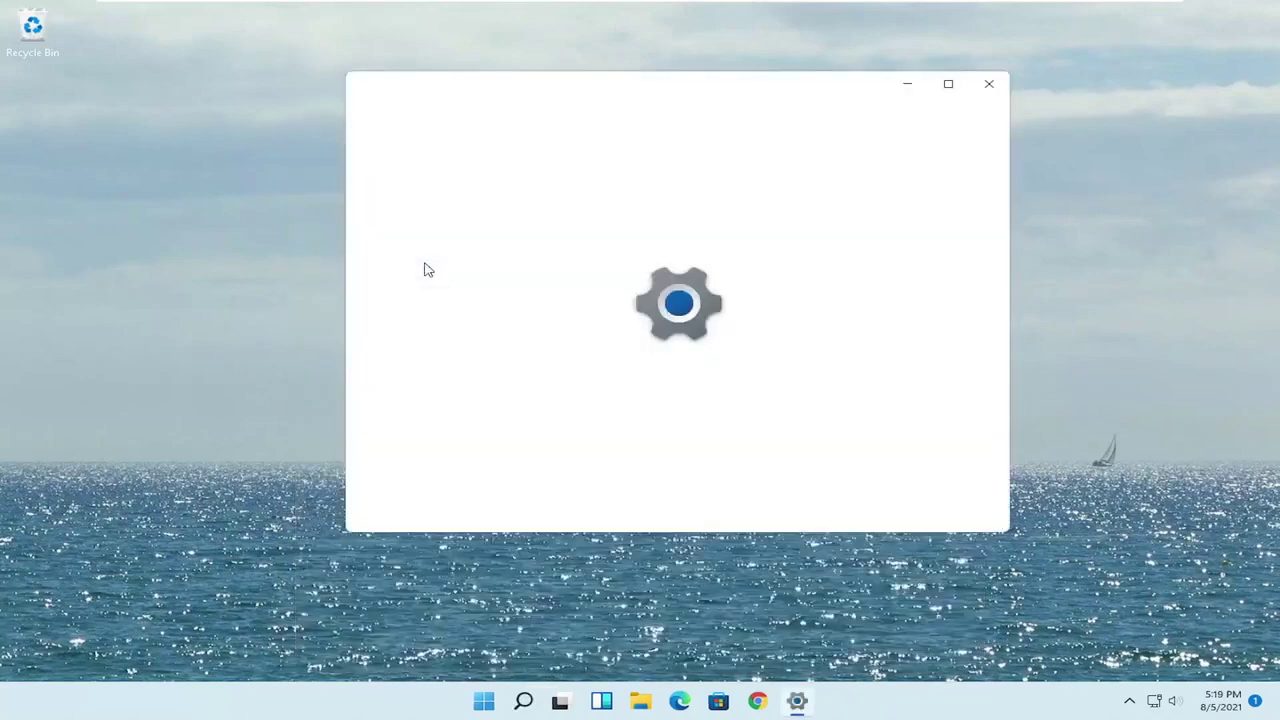